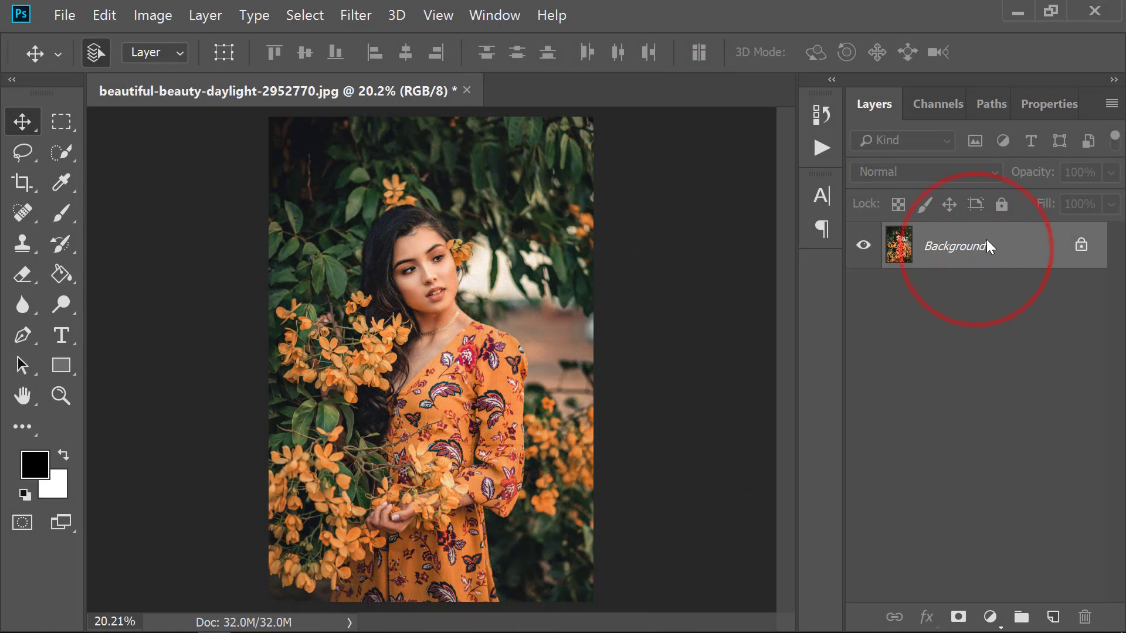
# Duplicate the Background layer into a Background copy layer
pyautogui.moveTo(986, 239); pyautogui.dragTo(1053, 617)
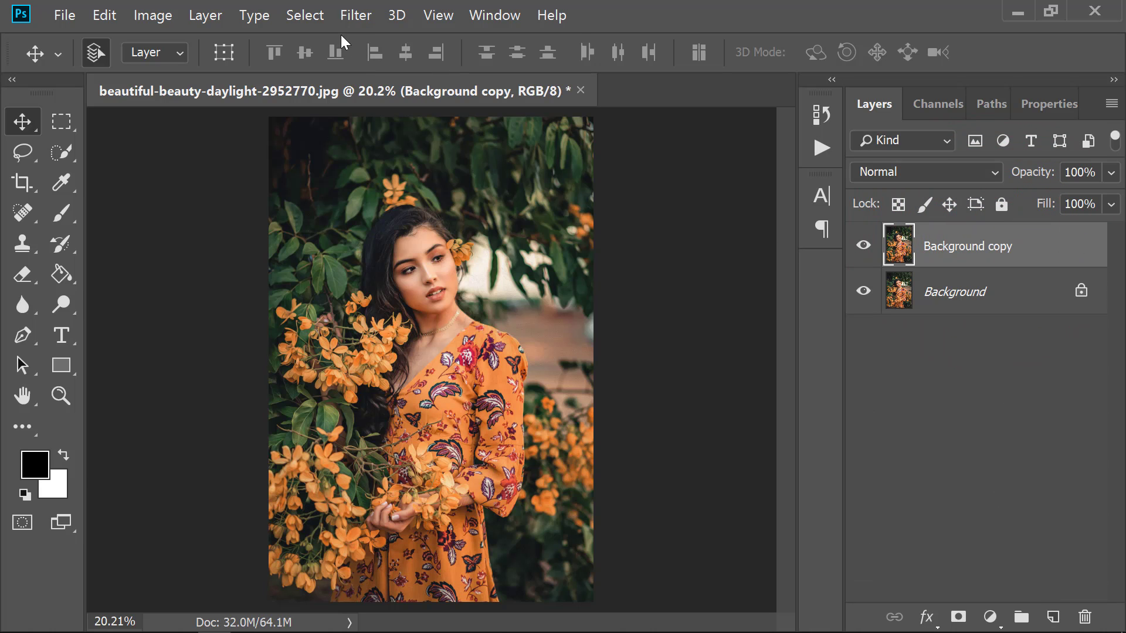
pyautogui.click(354, 15)
# In Camera Raw Basic, set Temperature -7, Exposure +0.05, Highlights -69, Whites +21, Blacks -23, and add Clarity
pyautogui.click(394, 118)
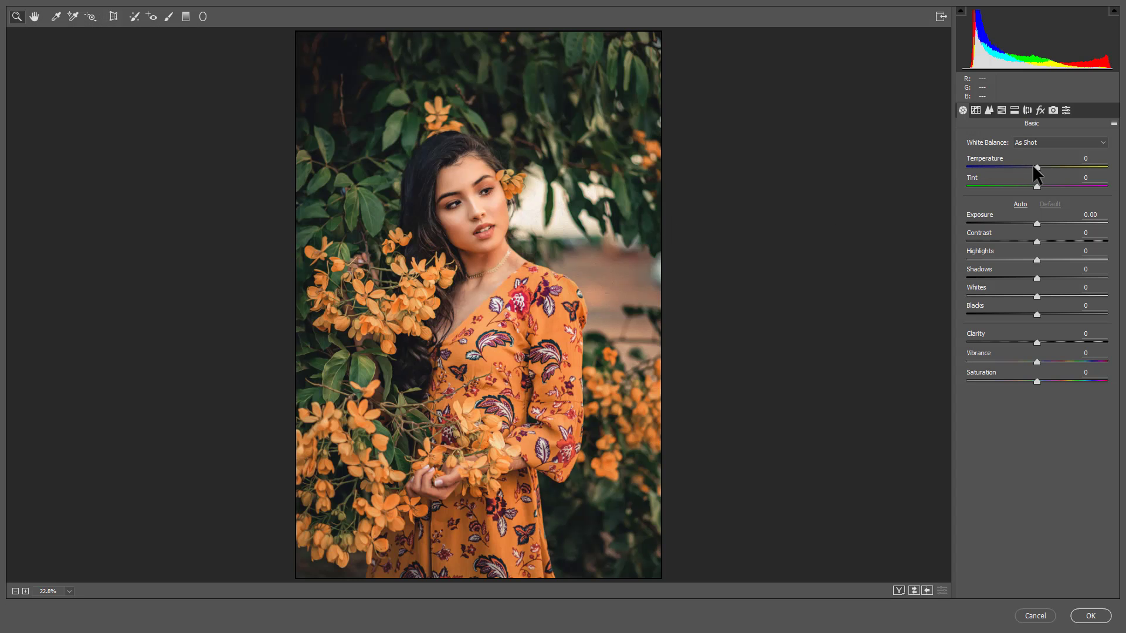
pyautogui.moveTo(1036, 166); pyautogui.dragTo(1032, 166)
pyautogui.click(1037, 222)
pyautogui.moveTo(1037, 222); pyautogui.dragTo(1050, 241)
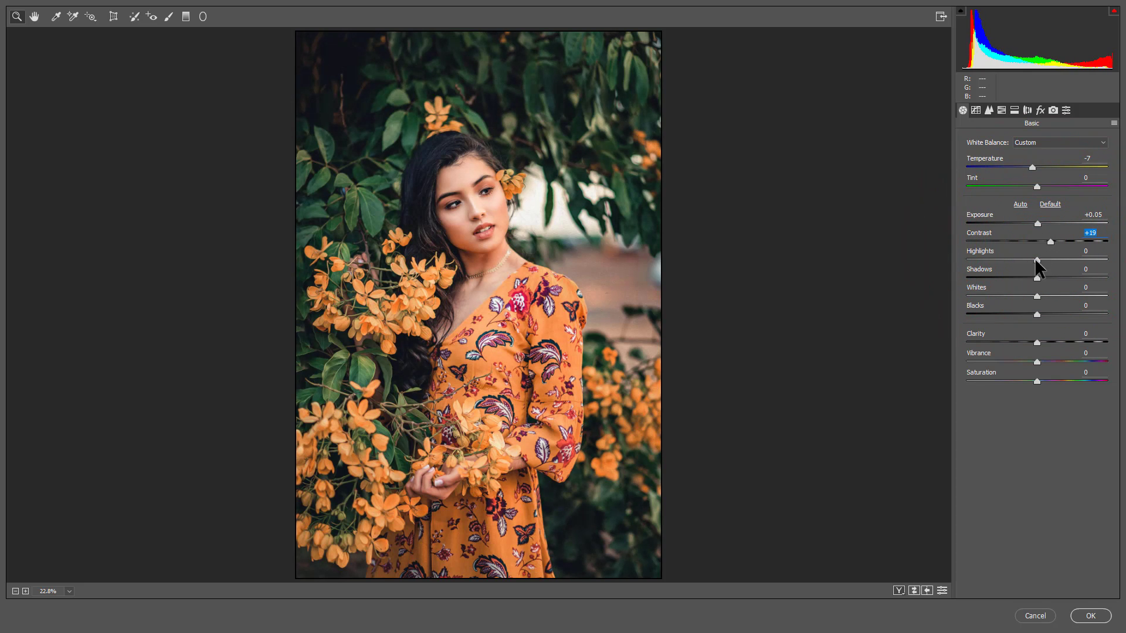
pyautogui.moveTo(1036, 260)
pyautogui.mouseDown()
pyautogui.moveTo(987, 259)
pyautogui.moveTo(1107, 278)
pyautogui.mouseUp()
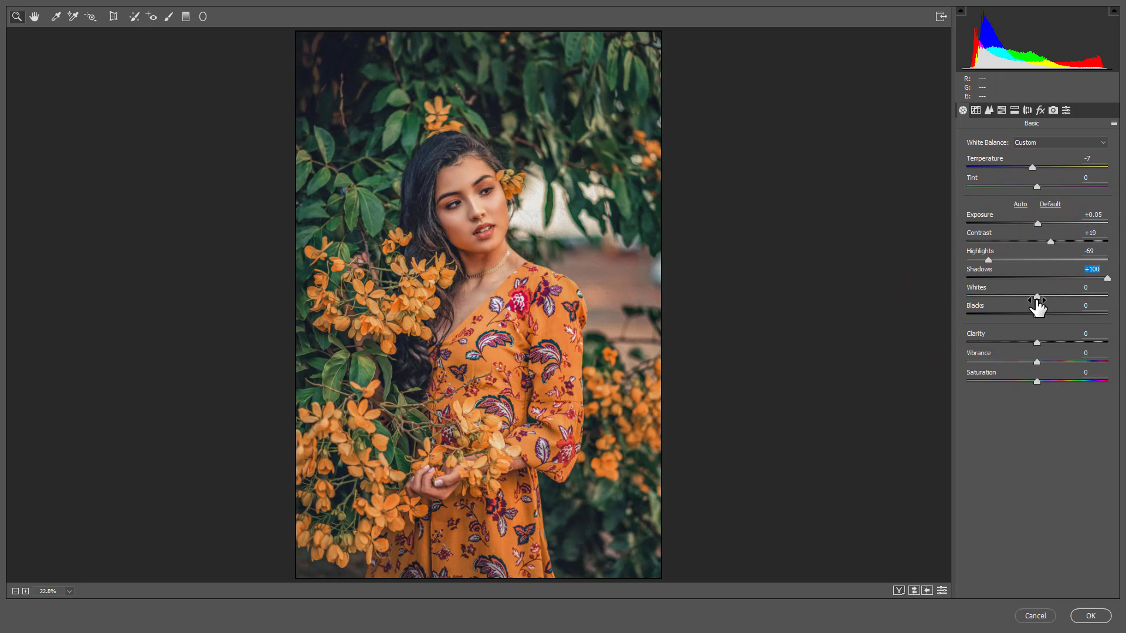
pyautogui.moveTo(1037, 296); pyautogui.dragTo(1054, 297)
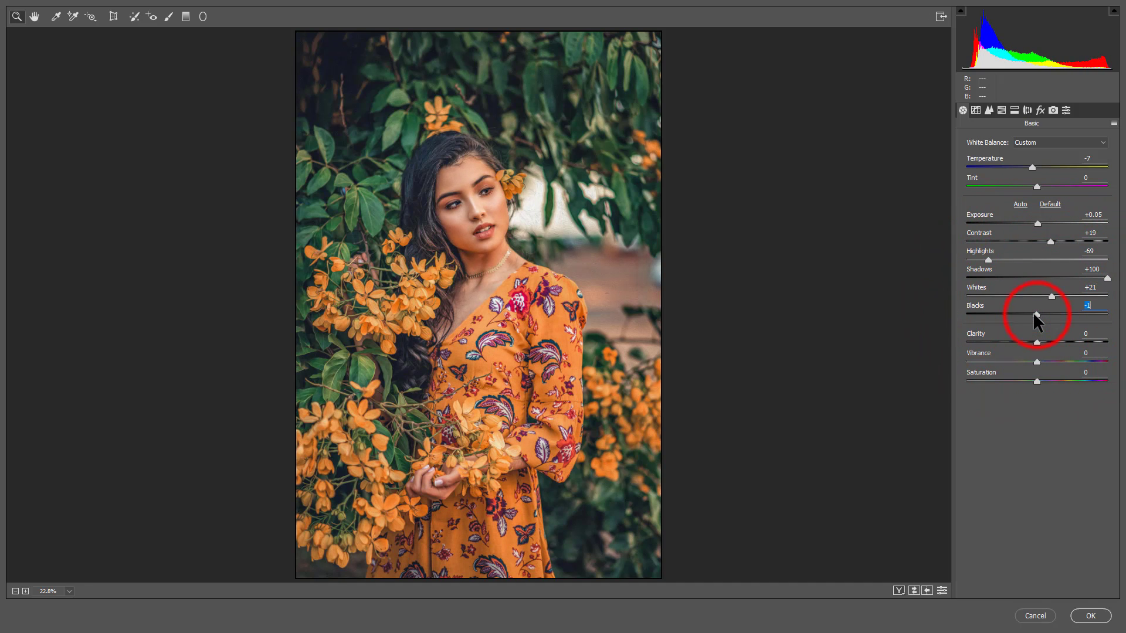
pyautogui.moveTo(1036, 315); pyautogui.dragTo(1021, 315)
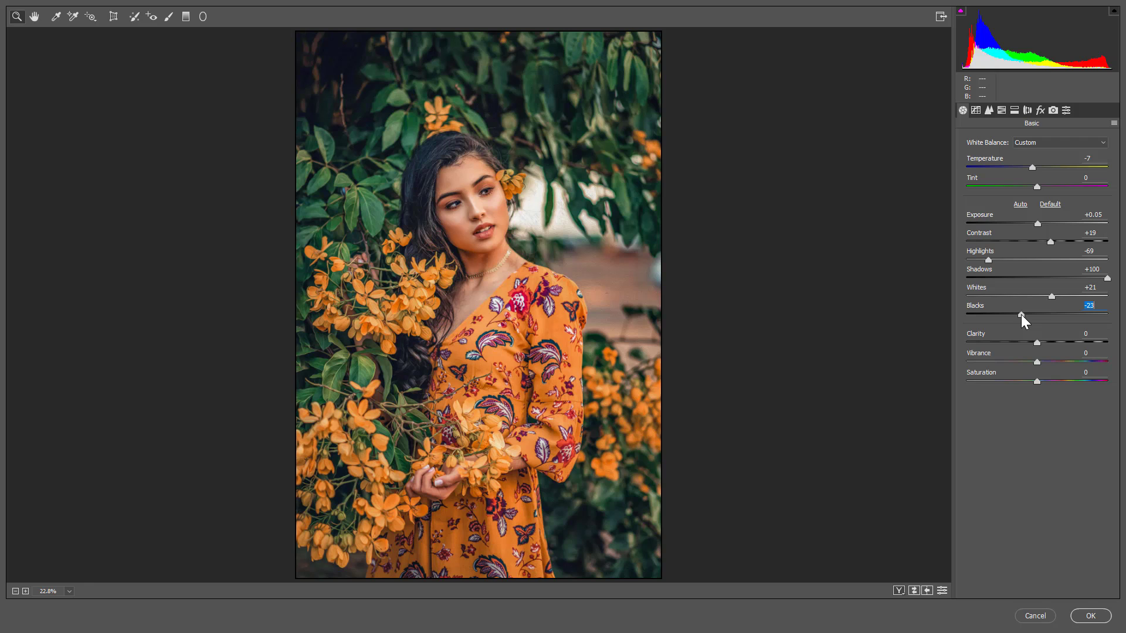
pyautogui.moveTo(1037, 341)
pyautogui.mouseDown()
pyautogui.moveTo(1051, 341)
pyautogui.moveTo(1028, 361)
pyautogui.moveTo(1030, 380)
pyautogui.mouseUp()
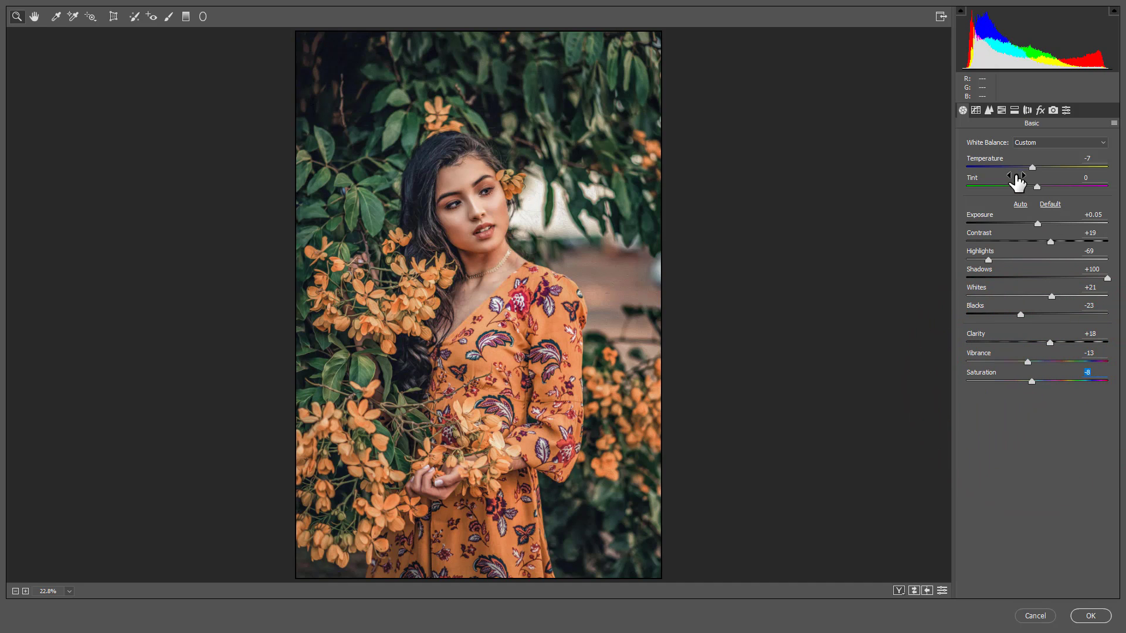
# Set HSL hues to Reds +26, Blues -54, Greens +100, Aquas +100, Purples -3
pyautogui.click(1001, 110)
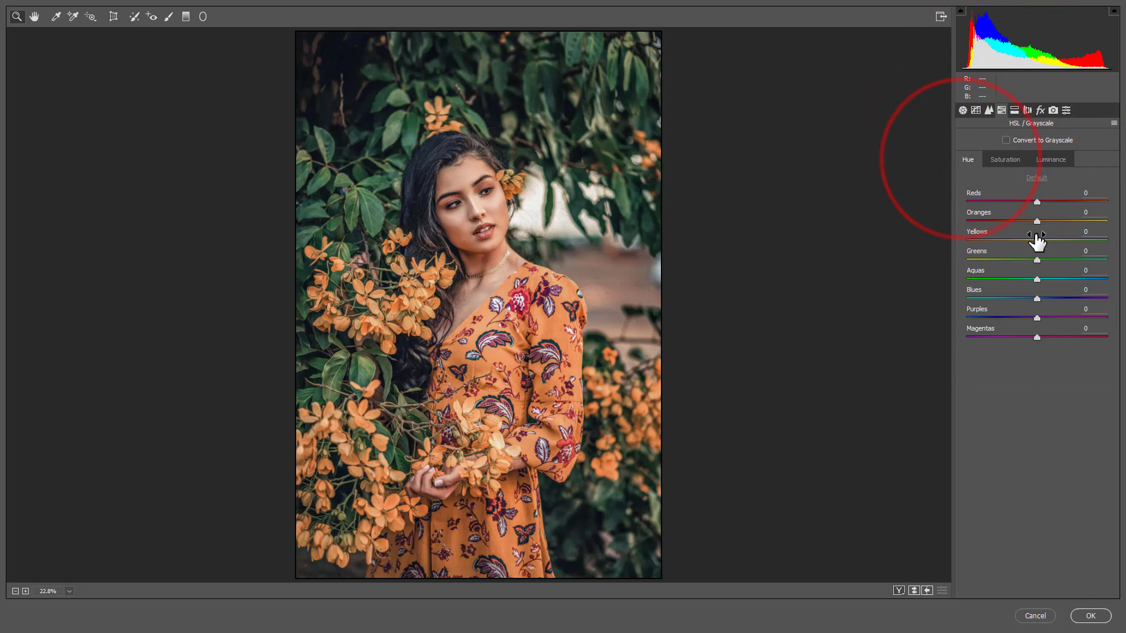
pyautogui.moveTo(1037, 201); pyautogui.dragTo(1067, 202)
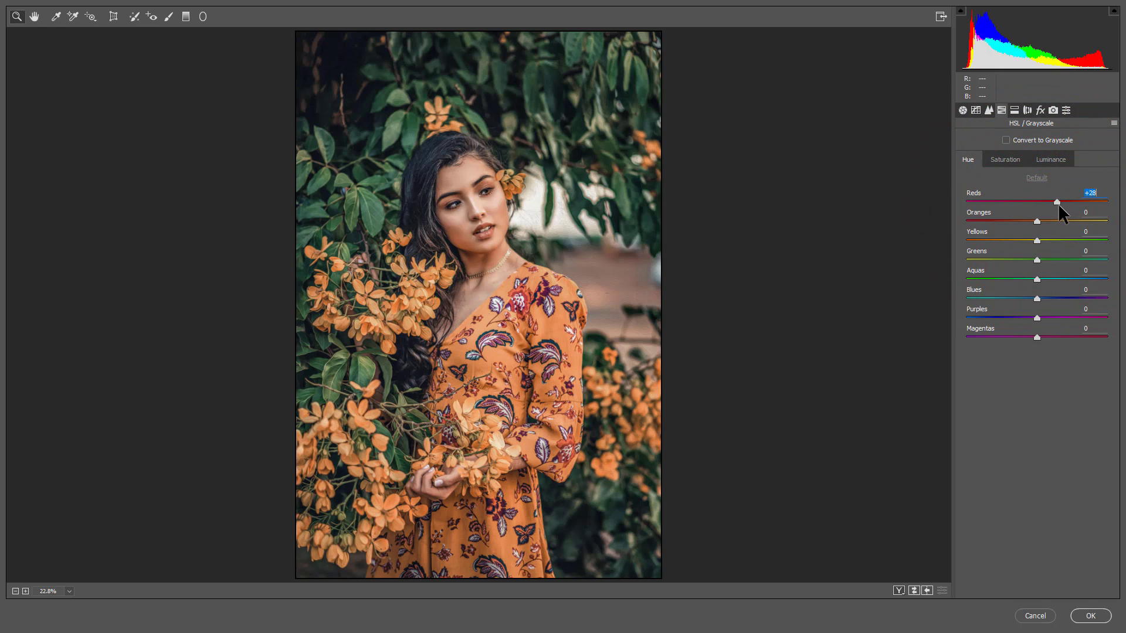
pyautogui.moveTo(1058, 203); pyautogui.dragTo(1047, 220)
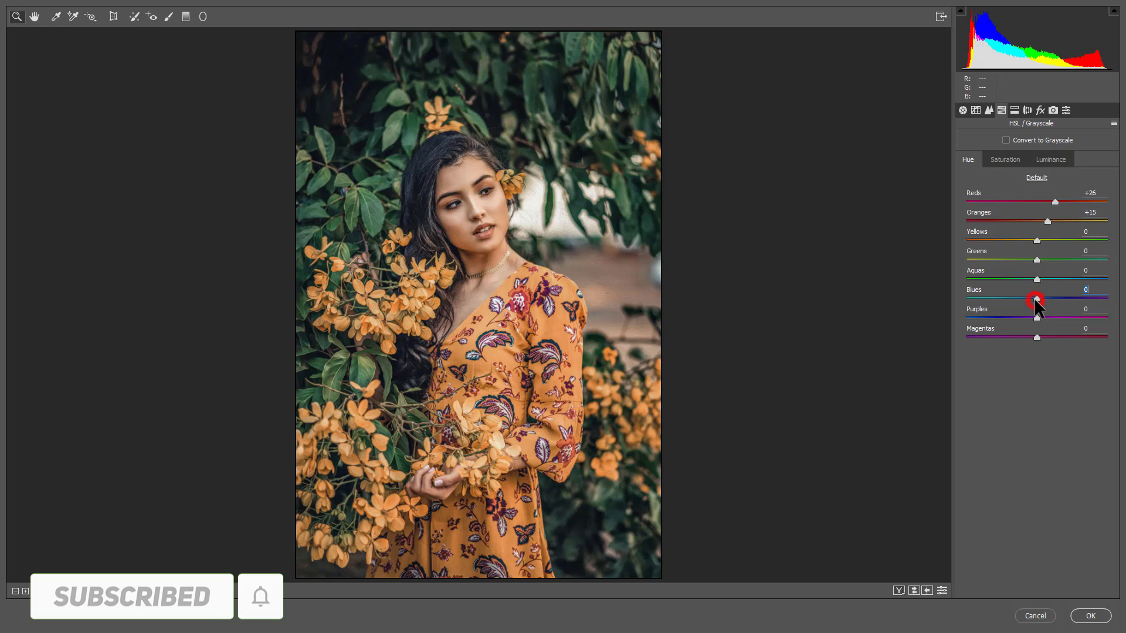
pyautogui.moveTo(1036, 299)
pyautogui.mouseDown()
pyautogui.moveTo(985, 300)
pyautogui.moveTo(998, 299)
pyautogui.mouseUp()
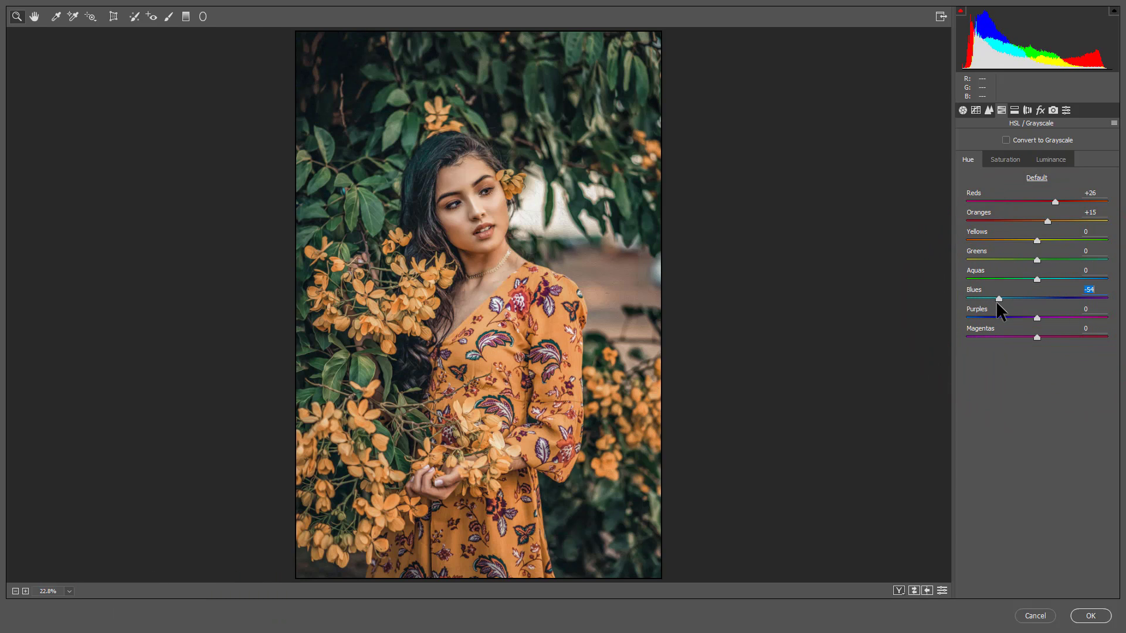
pyautogui.moveTo(1037, 260); pyautogui.dragTo(1107, 259)
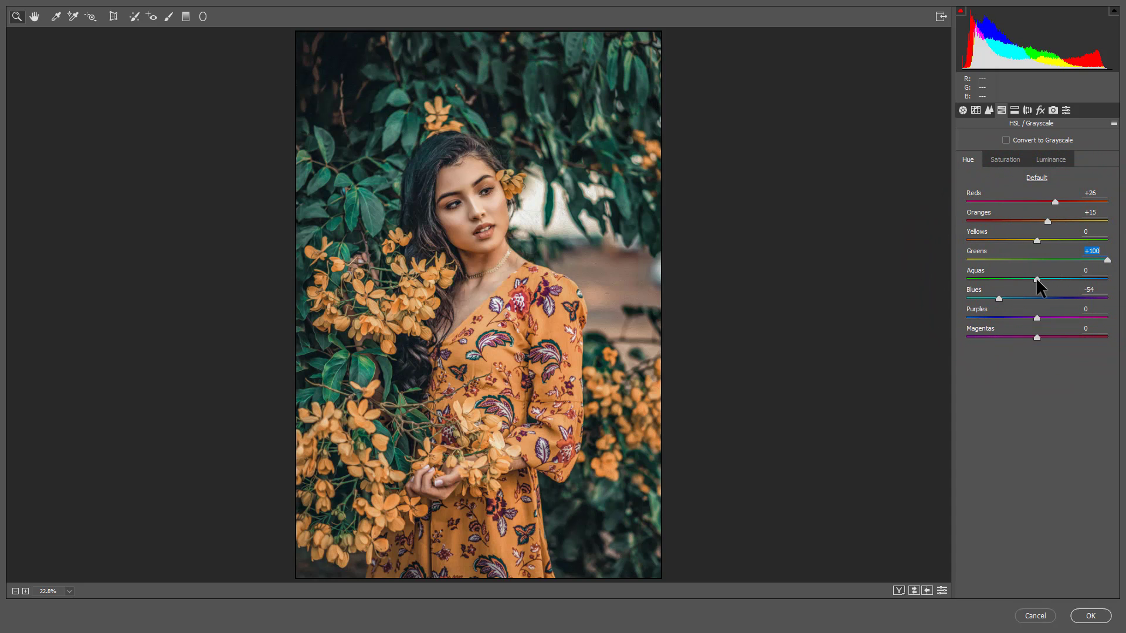
pyautogui.moveTo(1038, 279); pyautogui.dragTo(1107, 279)
pyautogui.moveTo(1036, 317)
pyautogui.mouseDown()
pyautogui.moveTo(1069, 318)
pyautogui.moveTo(991, 319)
pyautogui.moveTo(1044, 319)
pyautogui.moveTo(1032, 319)
pyautogui.mouseUp()
# Set HSL saturation to Greens -100, Yellows +21, Oranges -13
pyautogui.click(1001, 162)
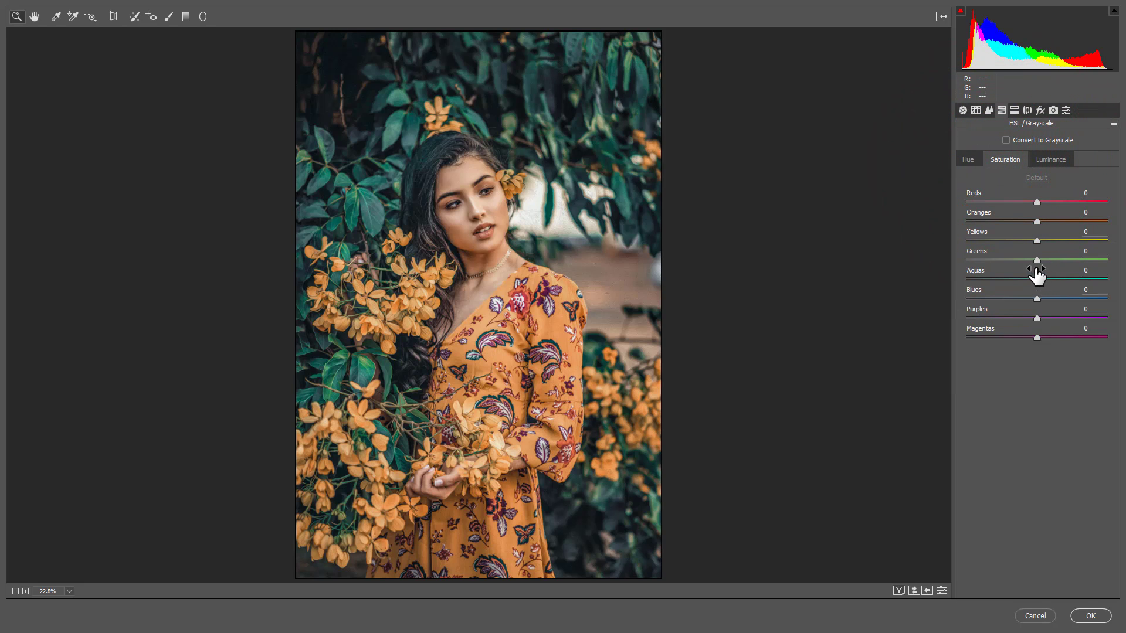
pyautogui.moveTo(1036, 260); pyautogui.dragTo(911, 272)
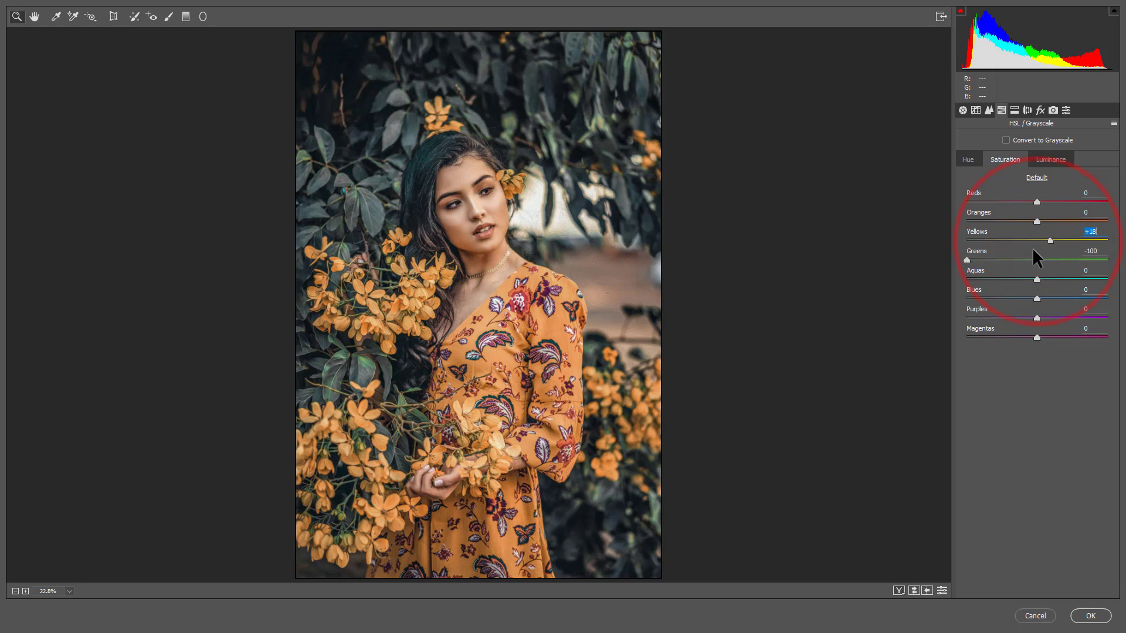
pyautogui.moveTo(1036, 240); pyautogui.dragTo(1061, 248)
pyautogui.moveTo(1037, 221)
pyautogui.mouseDown()
pyautogui.moveTo(1050, 202)
pyautogui.moveTo(1066, 203)
pyautogui.mouseUp()
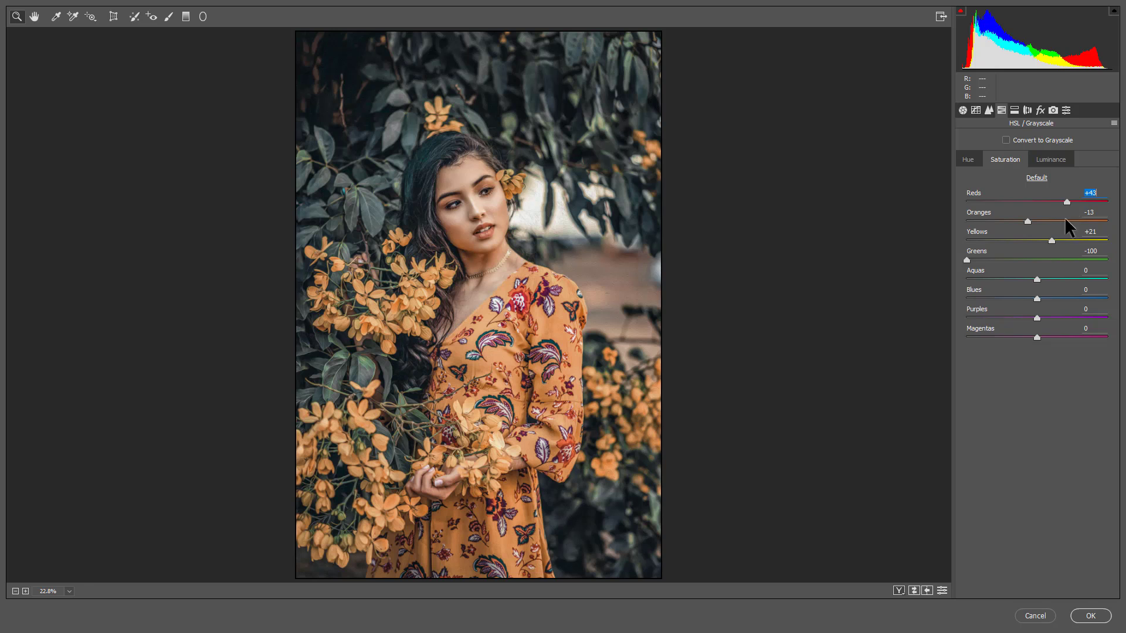
# Show the Before/After view side by side and set Aquas saturation to -28
pyautogui.click(898, 590)
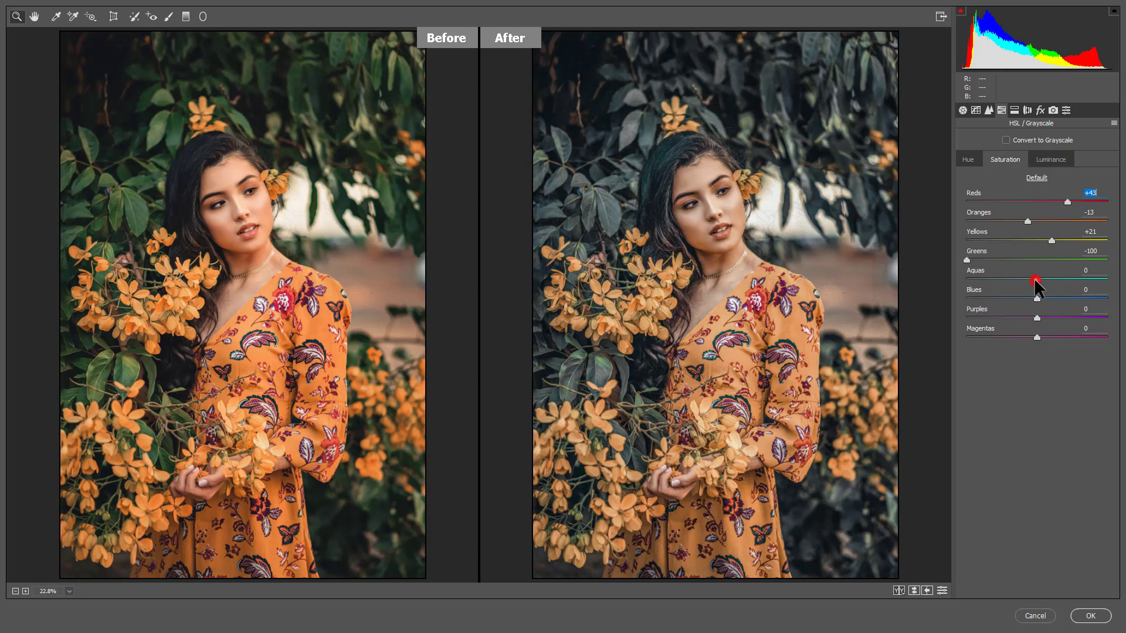
pyautogui.moveTo(1036, 280); pyautogui.dragTo(1004, 282)
pyautogui.hotkey('shift', 'Down')
pyautogui.hotkey('shift', 'Down')
pyautogui.hotkey('shift', 'Down')
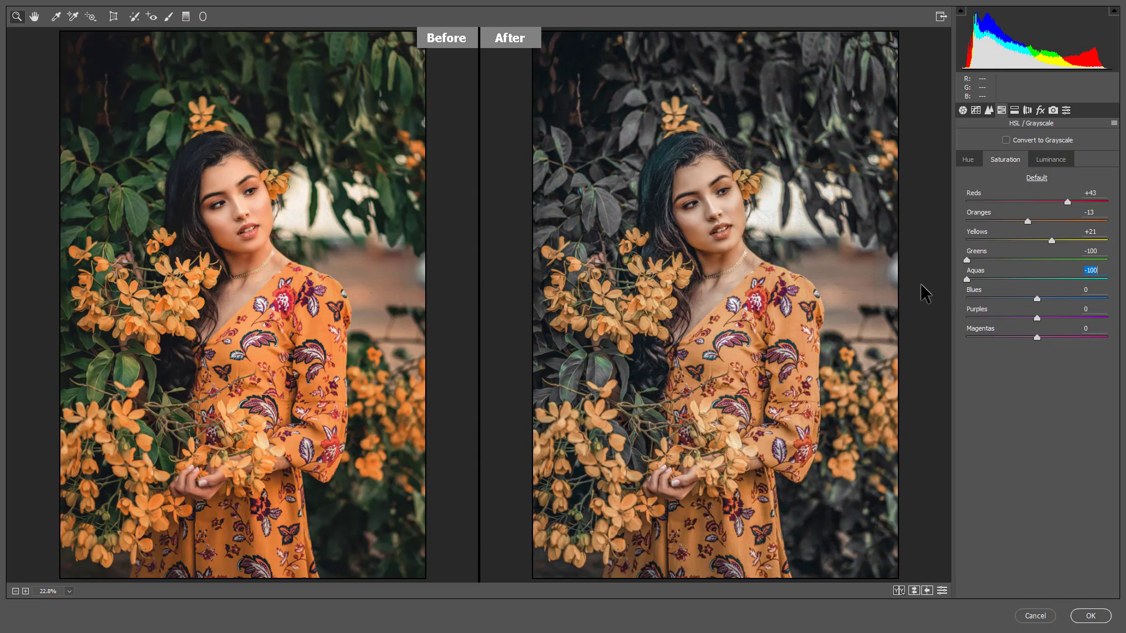
pyautogui.moveTo(966, 279)
pyautogui.mouseDown()
pyautogui.moveTo(1018, 282)
pyautogui.moveTo(1015, 299)
pyautogui.moveTo(1033, 304)
pyautogui.moveTo(1087, 300)
pyautogui.moveTo(1068, 305)
pyautogui.mouseUp()
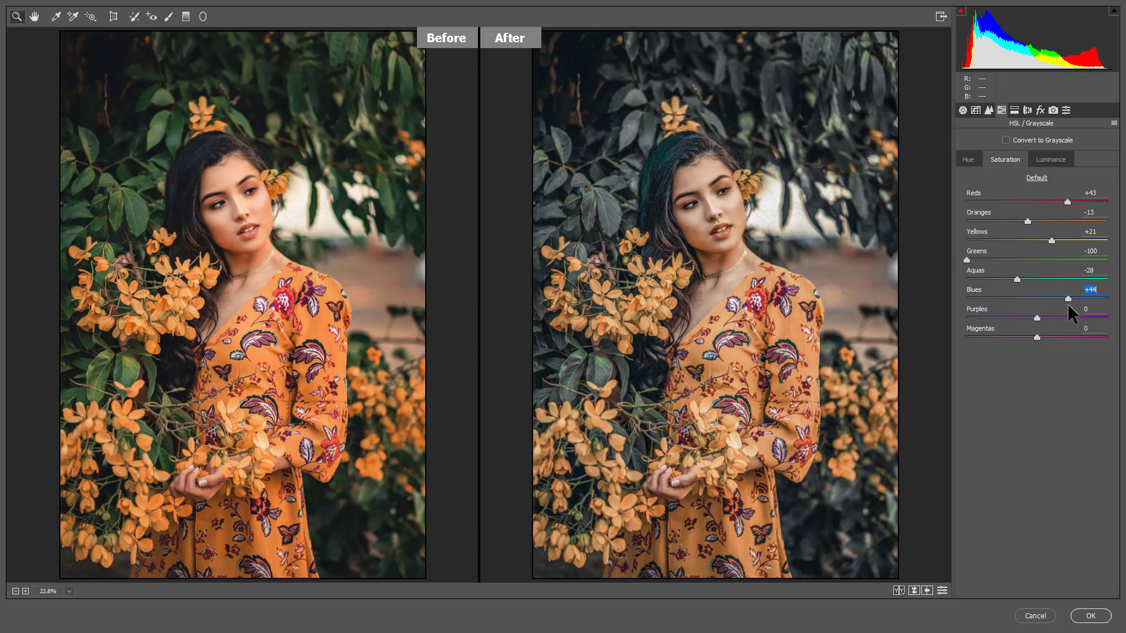
pyautogui.click(1049, 158)
# Set HSL luminance to Greens -81, Yellows -8, Oranges -9
pyautogui.moveTo(1035, 259)
pyautogui.mouseDown()
pyautogui.moveTo(1092, 259)
pyautogui.moveTo(876, 268)
pyautogui.mouseUp()
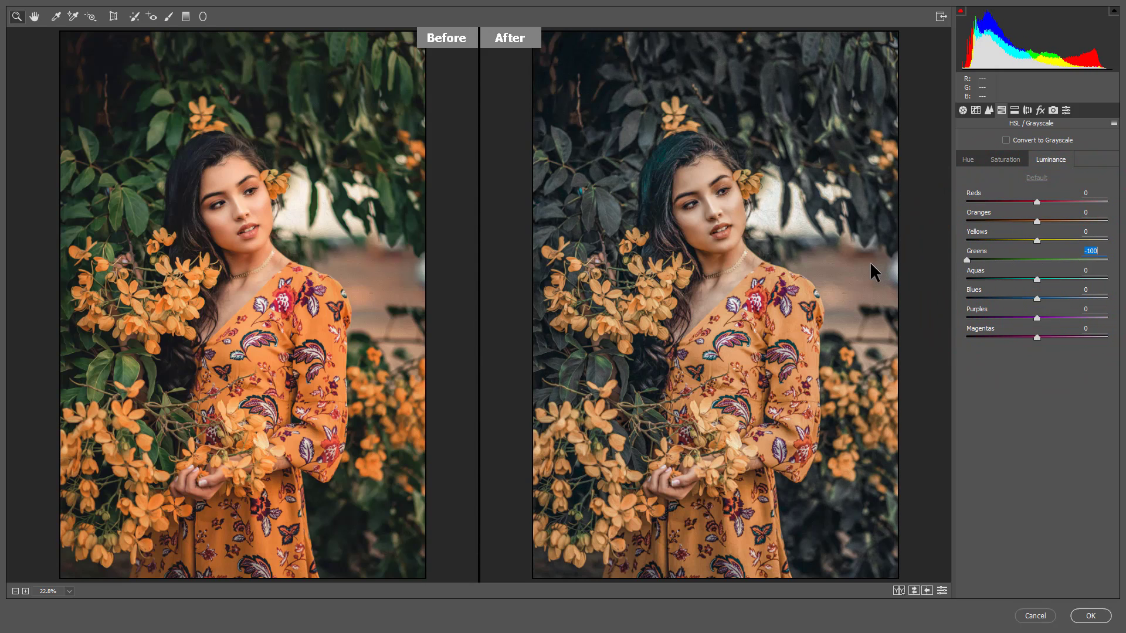
pyautogui.moveTo(964, 260)
pyautogui.mouseDown()
pyautogui.moveTo(1012, 260)
pyautogui.moveTo(983, 268)
pyautogui.mouseUp()
pyautogui.moveTo(1036, 240); pyautogui.dragTo(1043, 241)
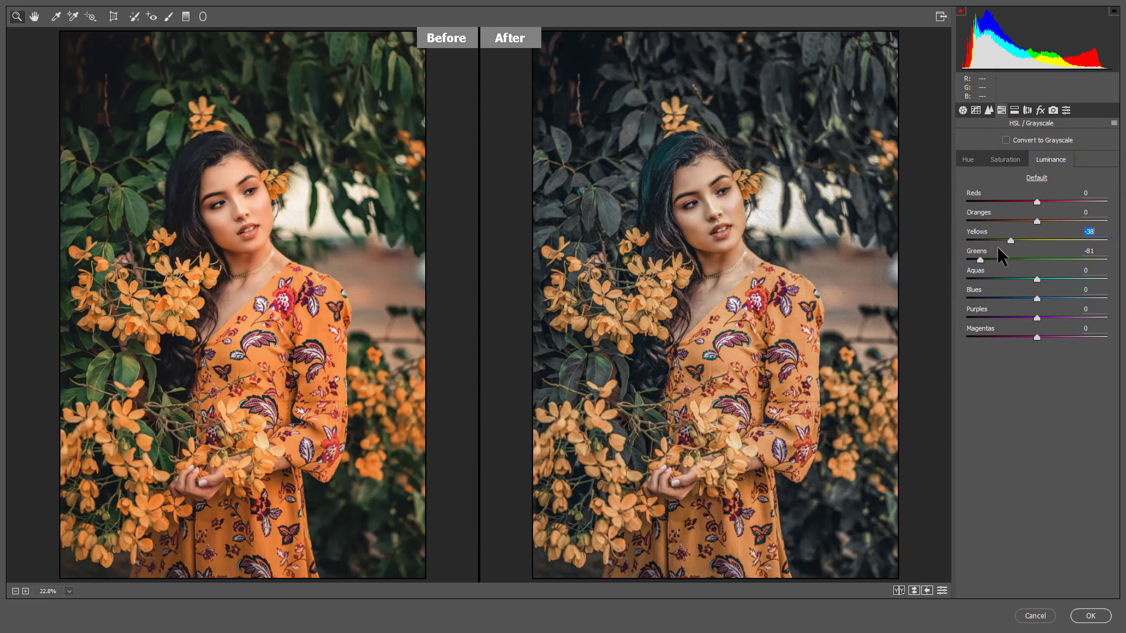
pyautogui.moveTo(1023, 245)
pyautogui.mouseDown()
pyautogui.moveTo(1001, 245)
pyautogui.moveTo(1073, 246)
pyautogui.moveTo(1021, 251)
pyautogui.moveTo(1032, 254)
pyautogui.mouseUp()
pyautogui.moveTo(1036, 221)
pyautogui.mouseDown()
pyautogui.moveTo(1063, 221)
pyautogui.moveTo(1022, 222)
pyautogui.moveTo(1057, 202)
pyautogui.moveTo(1015, 202)
pyautogui.moveTo(1032, 202)
pyautogui.mouseUp()
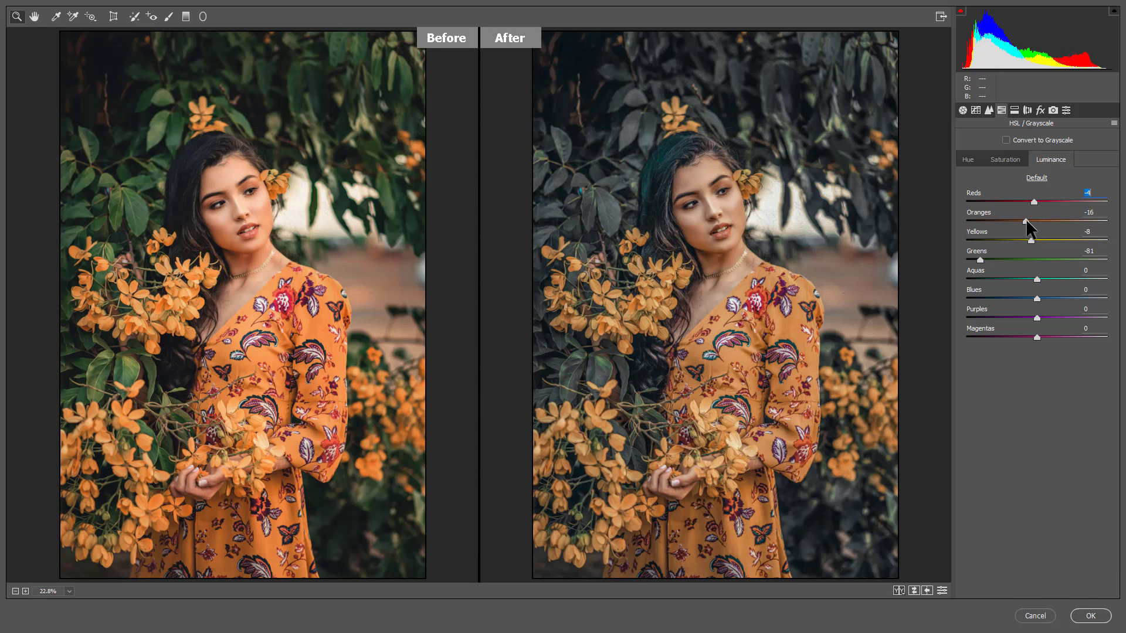
pyautogui.moveTo(1026, 220); pyautogui.dragTo(1030, 222)
# Set luminance to Reds -18, Blues -45, Aquas +83, and darken Purples
pyautogui.moveTo(1037, 201); pyautogui.dragTo(1025, 200)
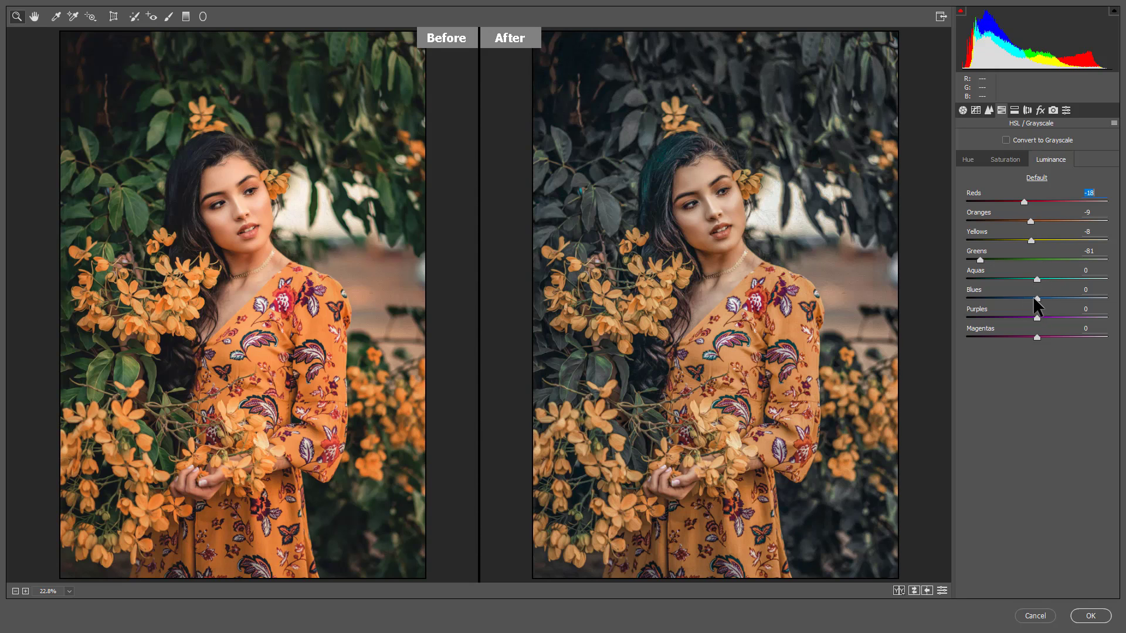
pyautogui.moveTo(1037, 299)
pyautogui.mouseDown()
pyautogui.moveTo(961, 299)
pyautogui.moveTo(1088, 280)
pyautogui.mouseUp()
pyautogui.moveTo(1003, 298); pyautogui.dragTo(1005, 298)
pyautogui.moveTo(1088, 280)
pyautogui.mouseDown()
pyautogui.moveTo(1111, 281)
pyautogui.moveTo(1095, 292)
pyautogui.mouseUp()
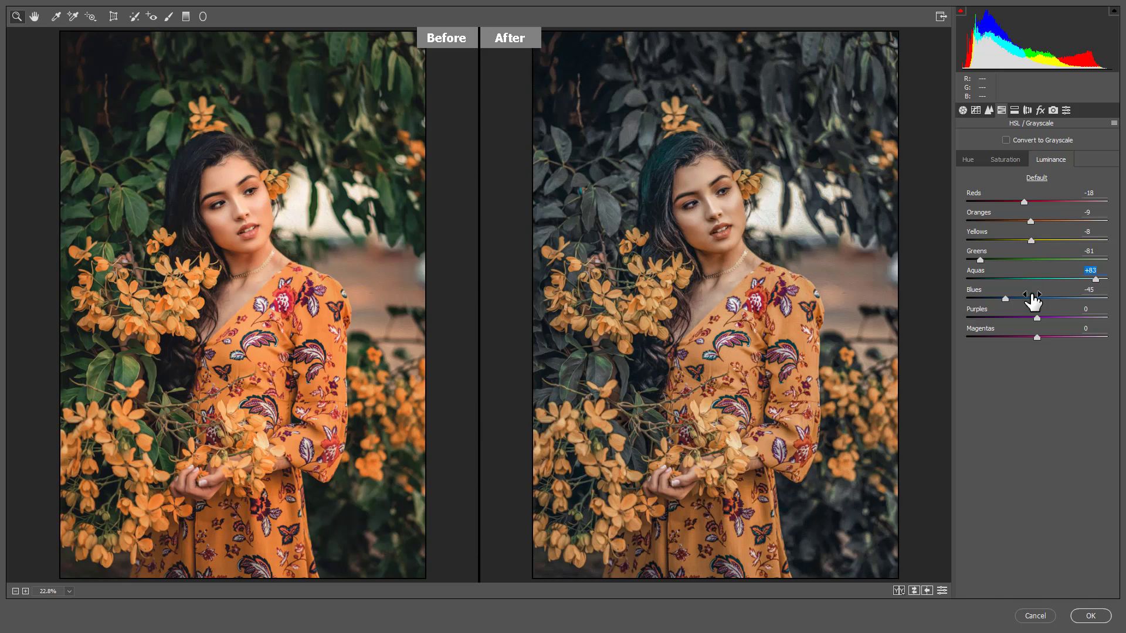
pyautogui.moveTo(1036, 318)
pyautogui.mouseDown()
pyautogui.moveTo(997, 318)
pyautogui.moveTo(1090, 328)
pyautogui.moveTo(991, 329)
pyautogui.mouseUp()
# On the RGB point curve, lift the black point and pull a midtone point down
pyautogui.click(977, 109)
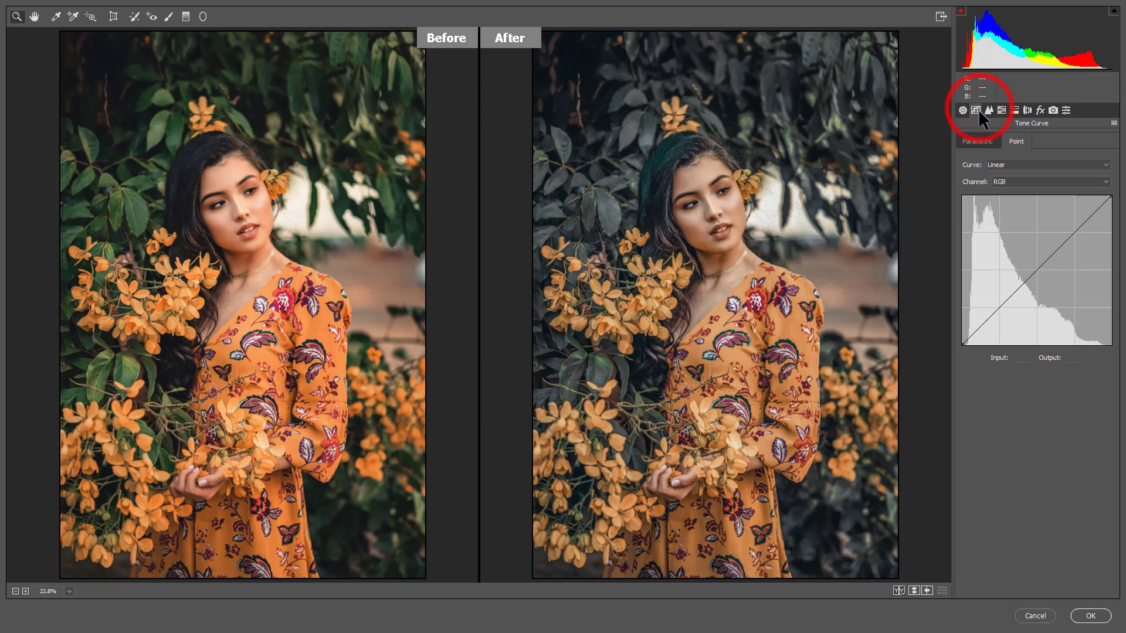
pyautogui.moveTo(964, 343); pyautogui.dragTo(948, 340)
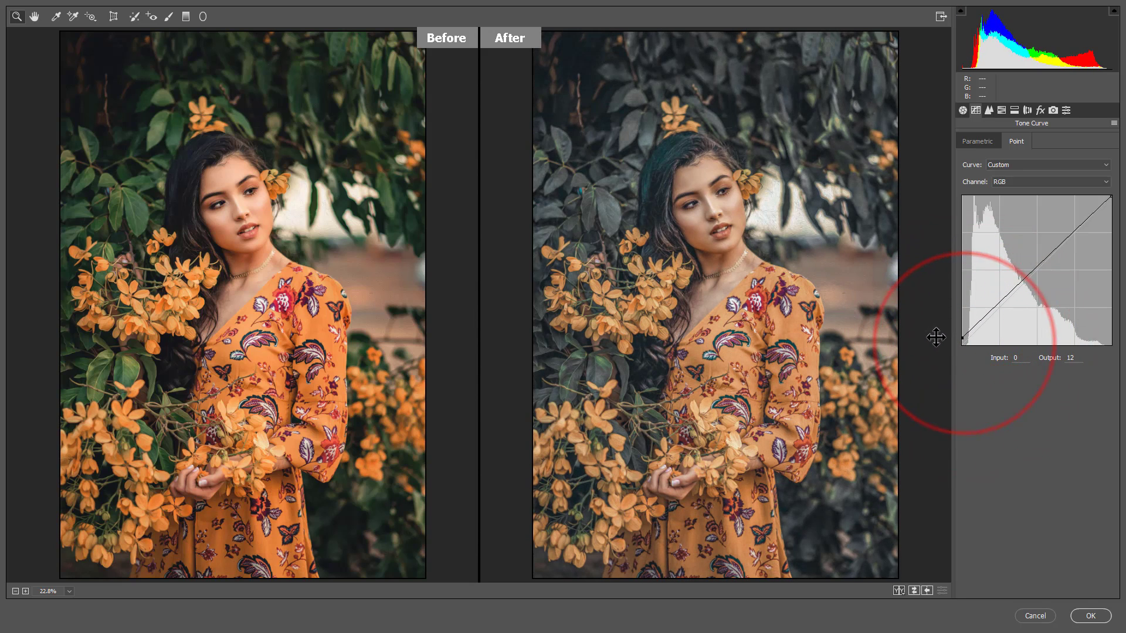
pyautogui.moveTo(949, 342); pyautogui.dragTo(868, 323)
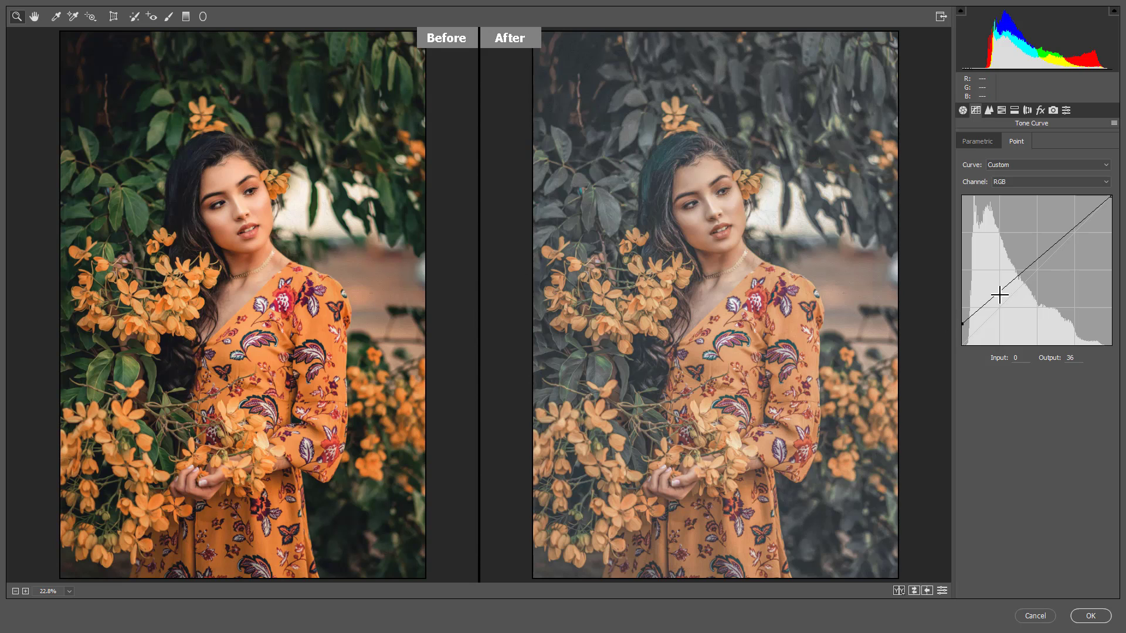
pyautogui.moveTo(998, 293); pyautogui.dragTo(1007, 302)
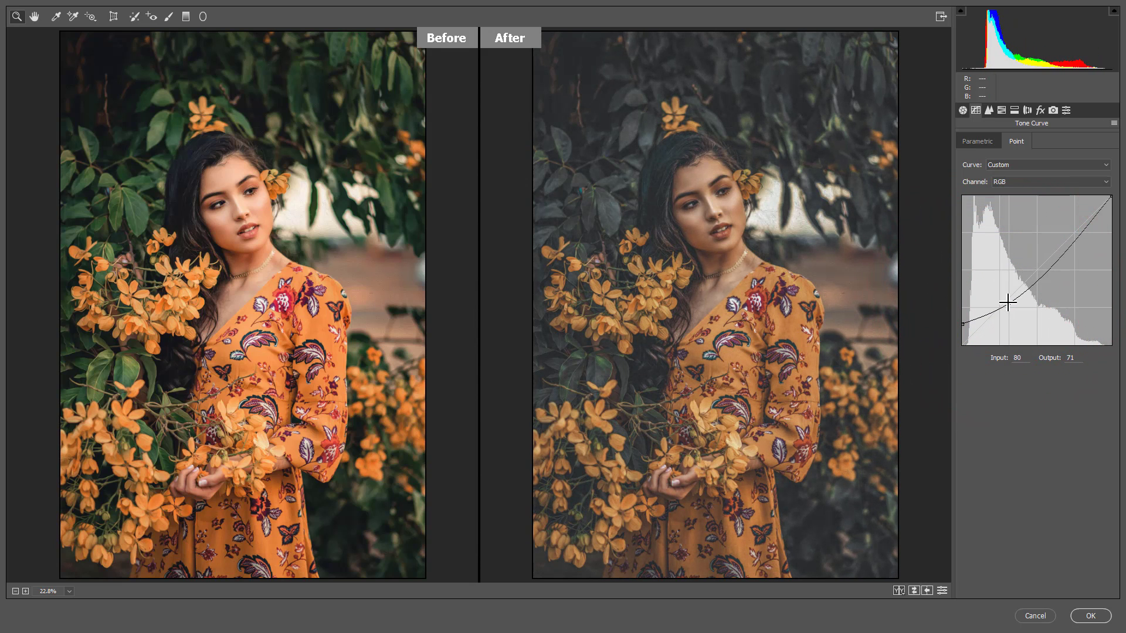
pyautogui.moveTo(1007, 301); pyautogui.dragTo(1005, 301)
# Add an upper curve point and pull the white point down to soften highlights
pyautogui.click(1077, 229)
pyautogui.moveTo(1077, 230); pyautogui.dragTo(1077, 227)
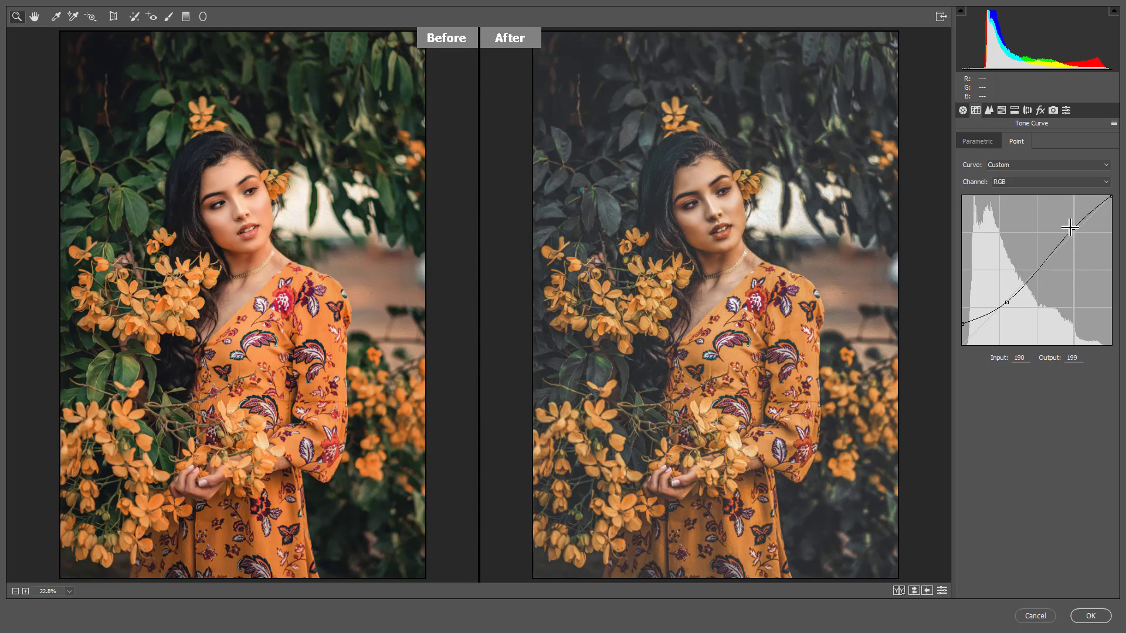
pyautogui.moveTo(1076, 227); pyautogui.dragTo(1079, 225)
pyautogui.click(1111, 199)
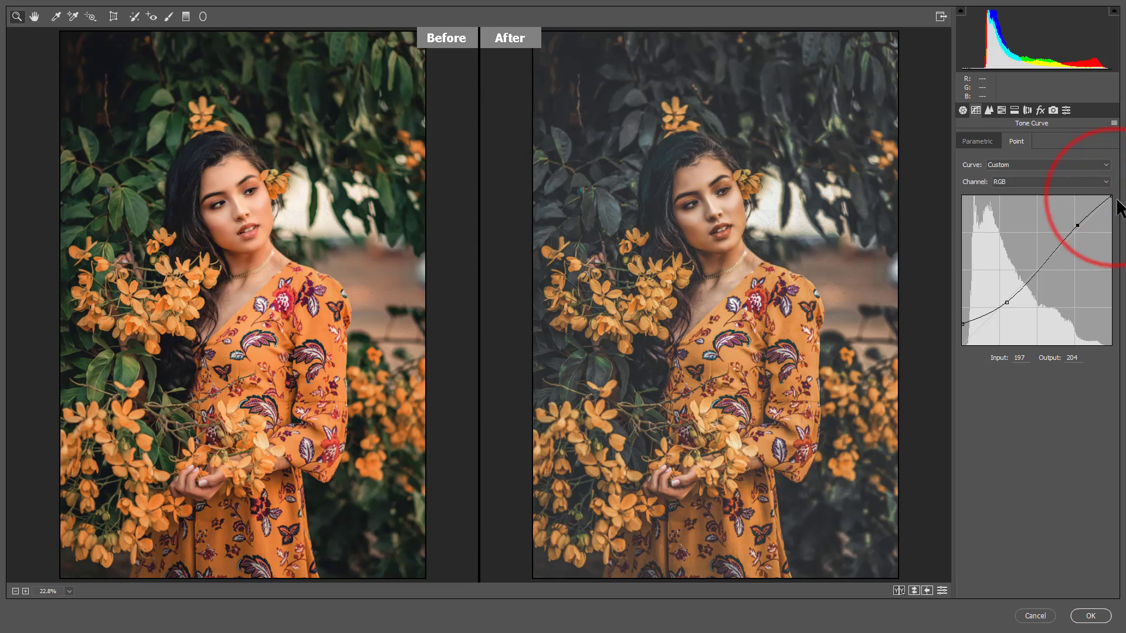
pyautogui.moveTo(1111, 197); pyautogui.dragTo(1120, 207)
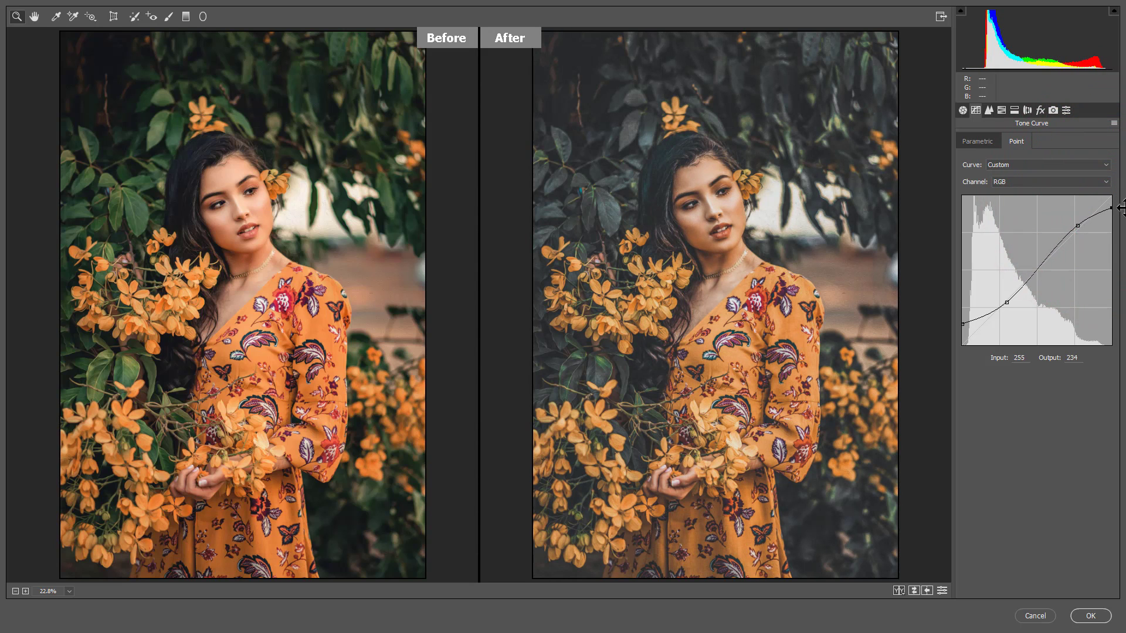
# Fine-tune the shadow and highlight points into a faded S-curve (95→90, 202→205)
pyautogui.moveTo(1008, 302); pyautogui.dragTo(1011, 301)
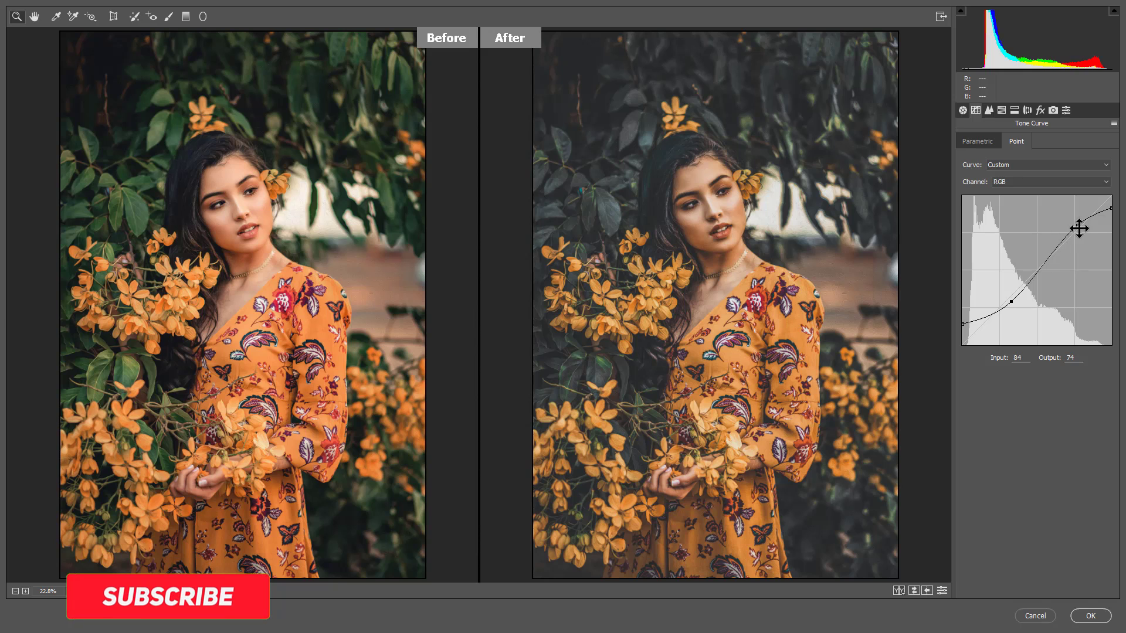
pyautogui.moveTo(1078, 226)
pyautogui.mouseDown()
pyautogui.moveTo(1076, 236)
pyautogui.moveTo(1086, 218)
pyautogui.mouseUp()
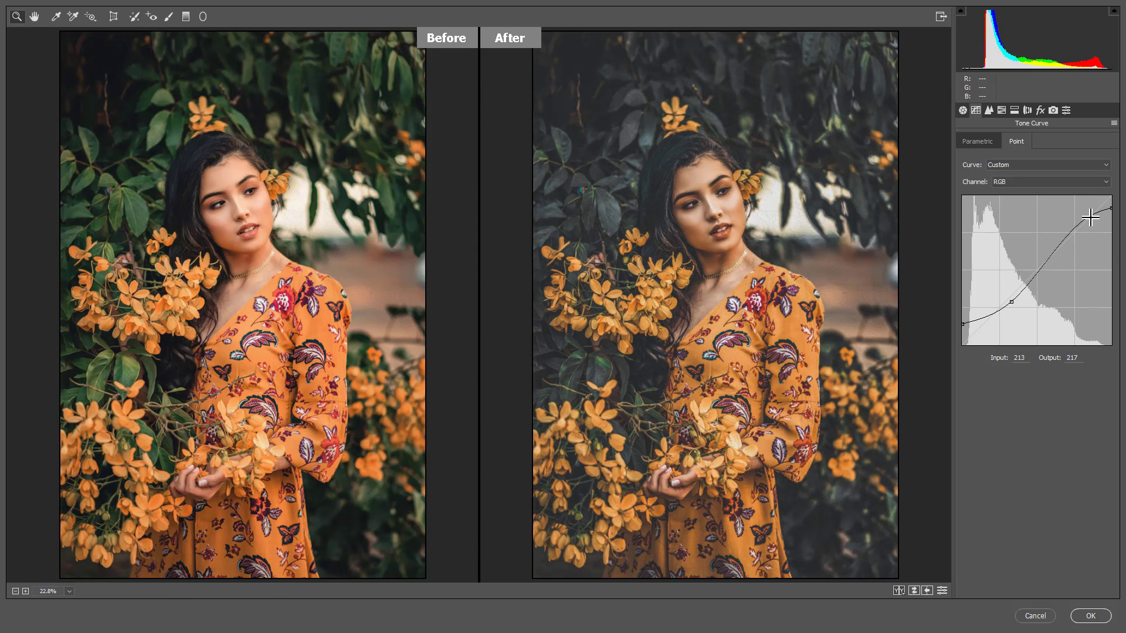
pyautogui.moveTo(1086, 218)
pyautogui.mouseDown()
pyautogui.moveTo(1114, 215)
pyautogui.moveTo(1085, 216)
pyautogui.mouseUp()
pyautogui.moveTo(1086, 218); pyautogui.dragTo(1080, 224)
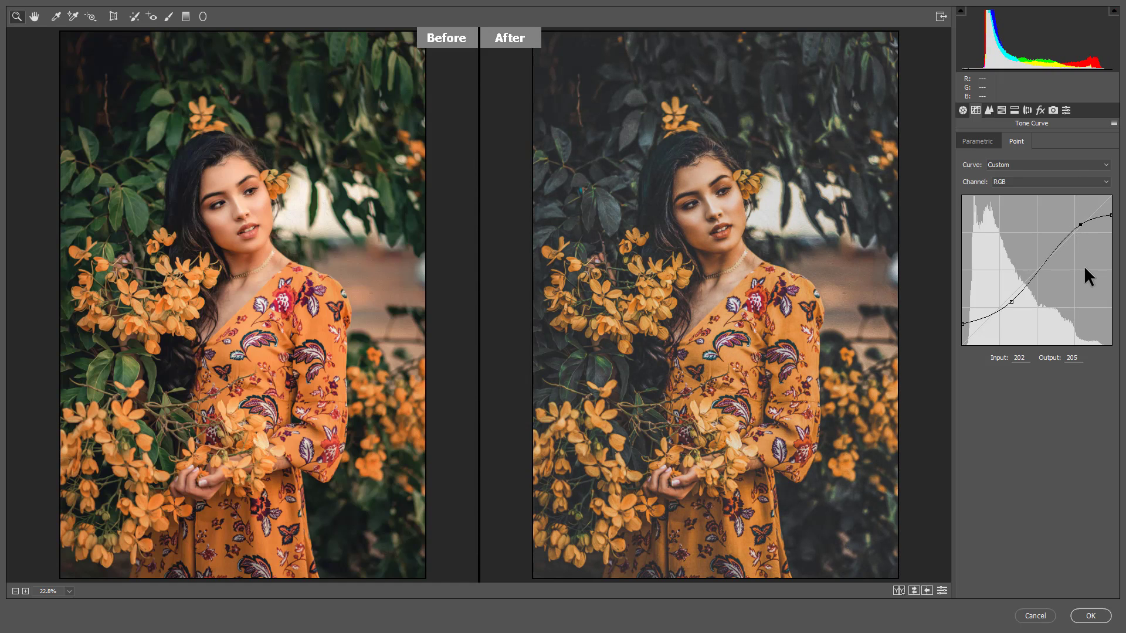
pyautogui.click(1013, 302)
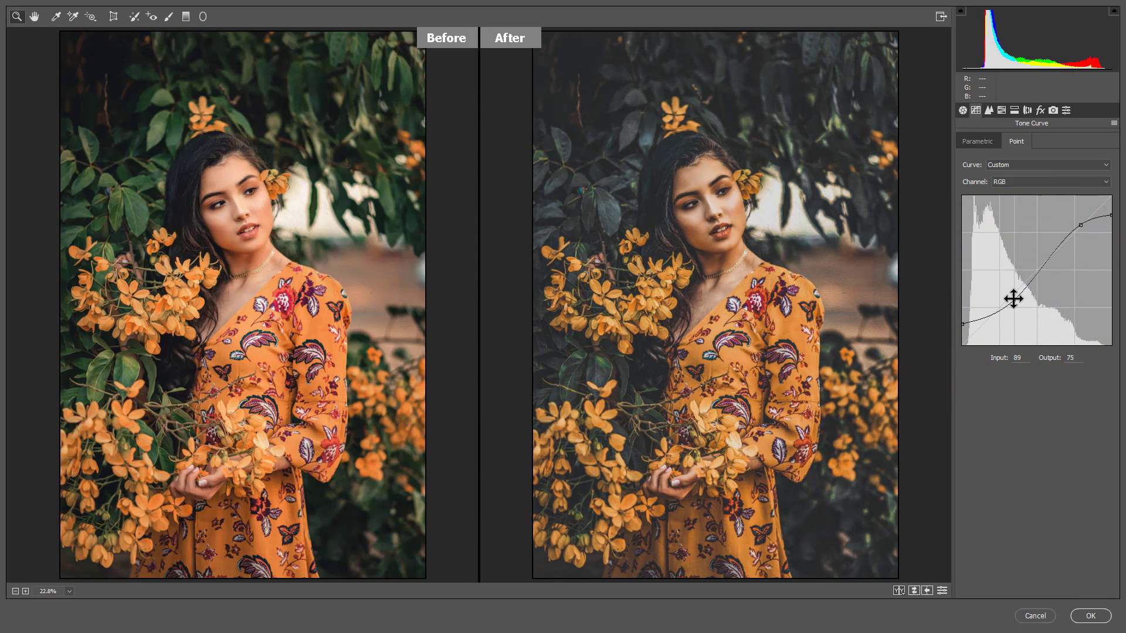
pyautogui.moveTo(1013, 299); pyautogui.dragTo(1018, 292)
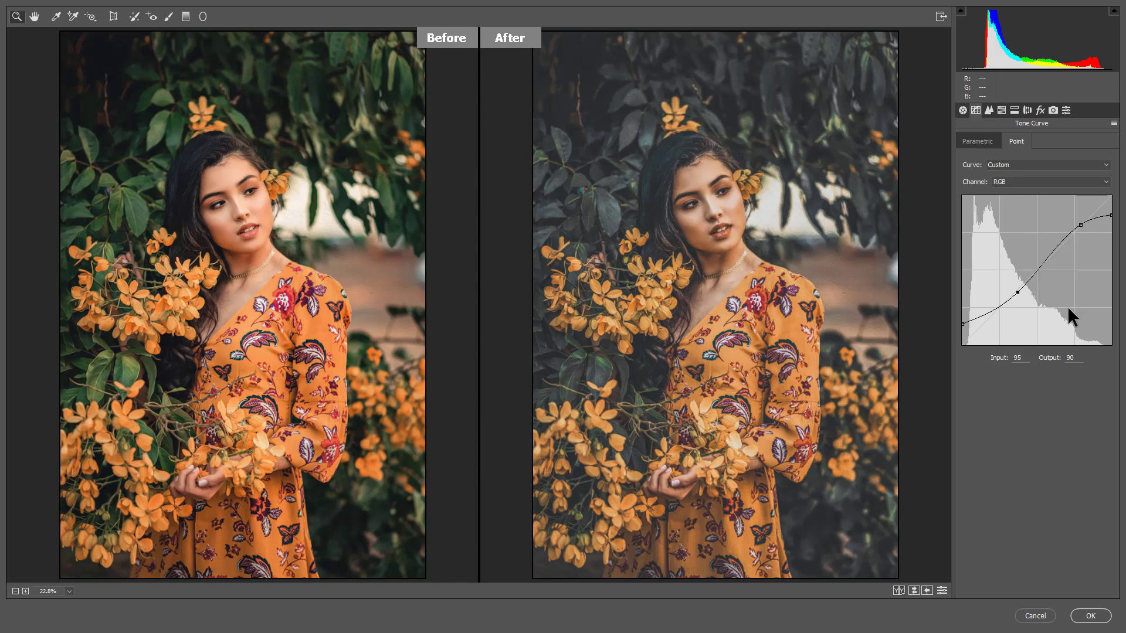
# Move the Blue channel curve's top endpoint to add blue to the highlights
pyautogui.click(1002, 181)
pyautogui.click(1013, 219)
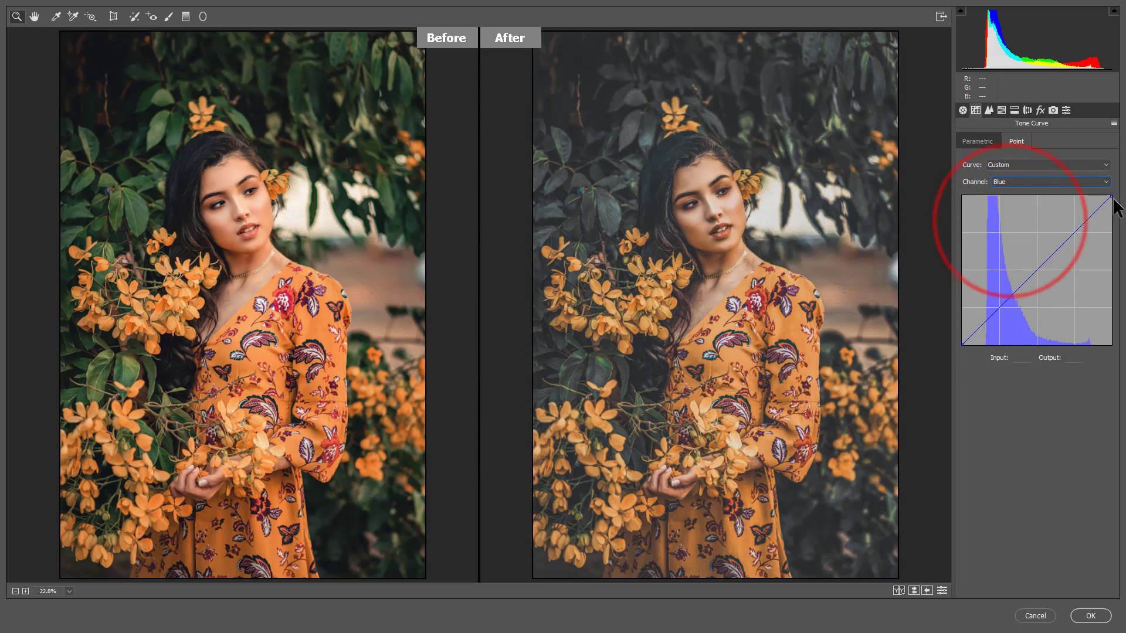
pyautogui.click(1111, 196)
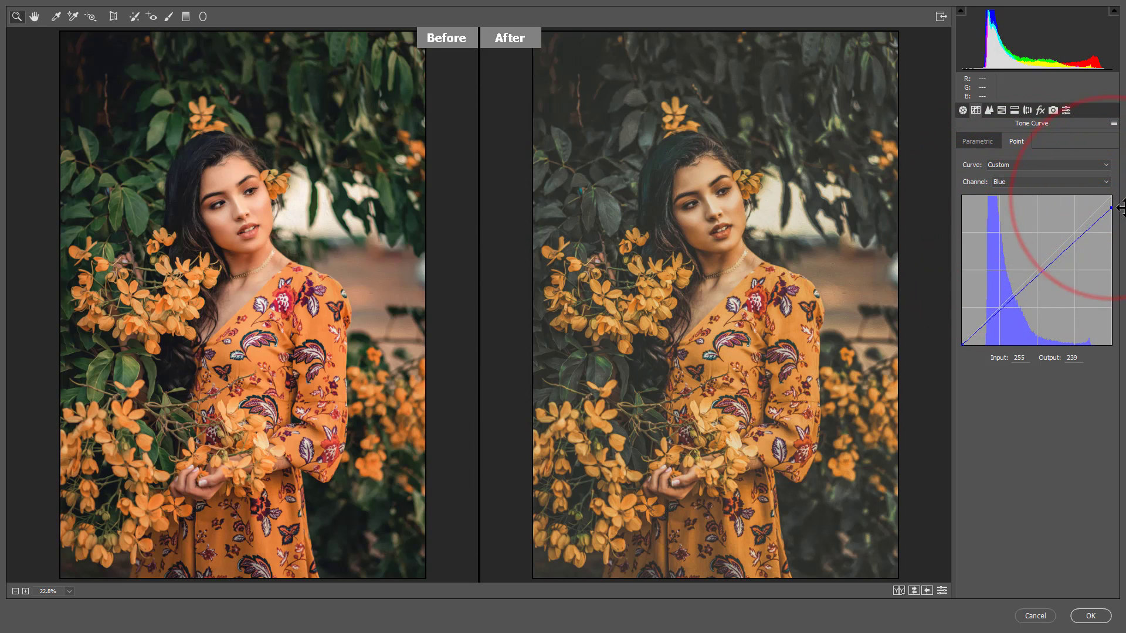
pyautogui.moveTo(1104, 185); pyautogui.dragTo(1103, 183)
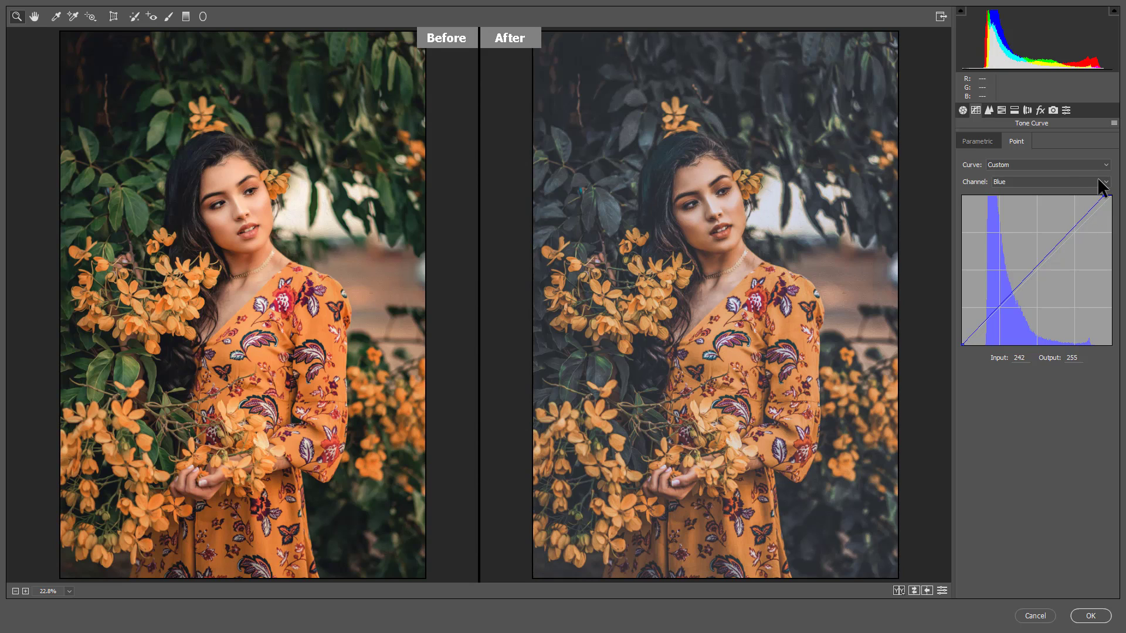
# Set split-toning highlights to Hue 210, Saturation 11, and add Dehaze +28
pyautogui.click(1015, 110)
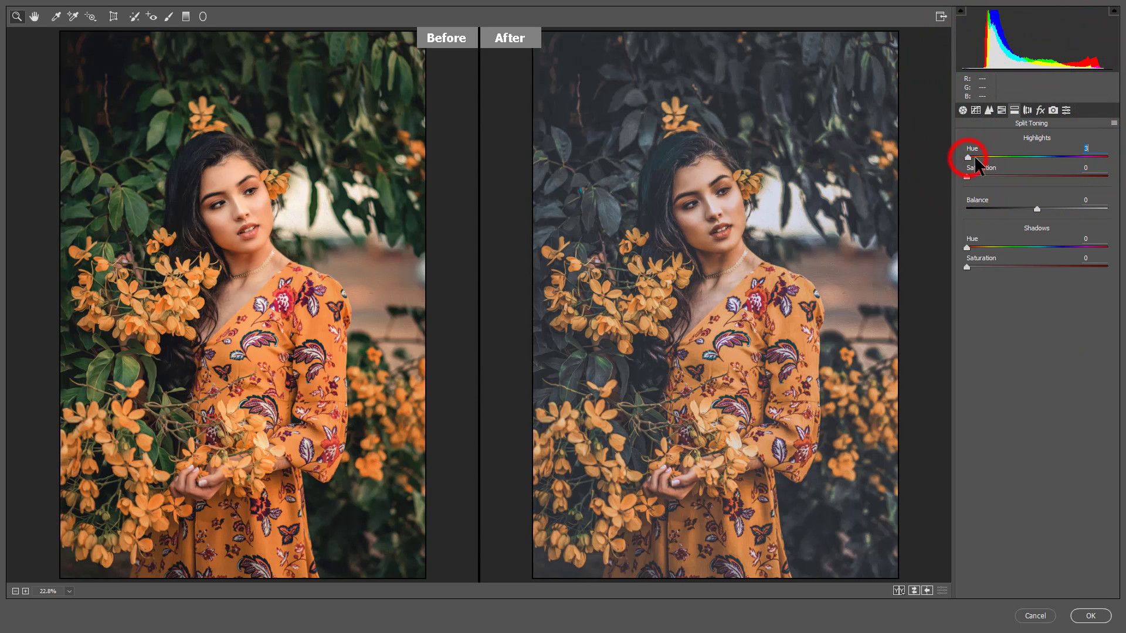
pyautogui.moveTo(967, 157); pyautogui.dragTo(1048, 157)
pyautogui.moveTo(967, 176)
pyautogui.mouseDown()
pyautogui.moveTo(993, 176)
pyautogui.moveTo(982, 176)
pyautogui.mouseUp()
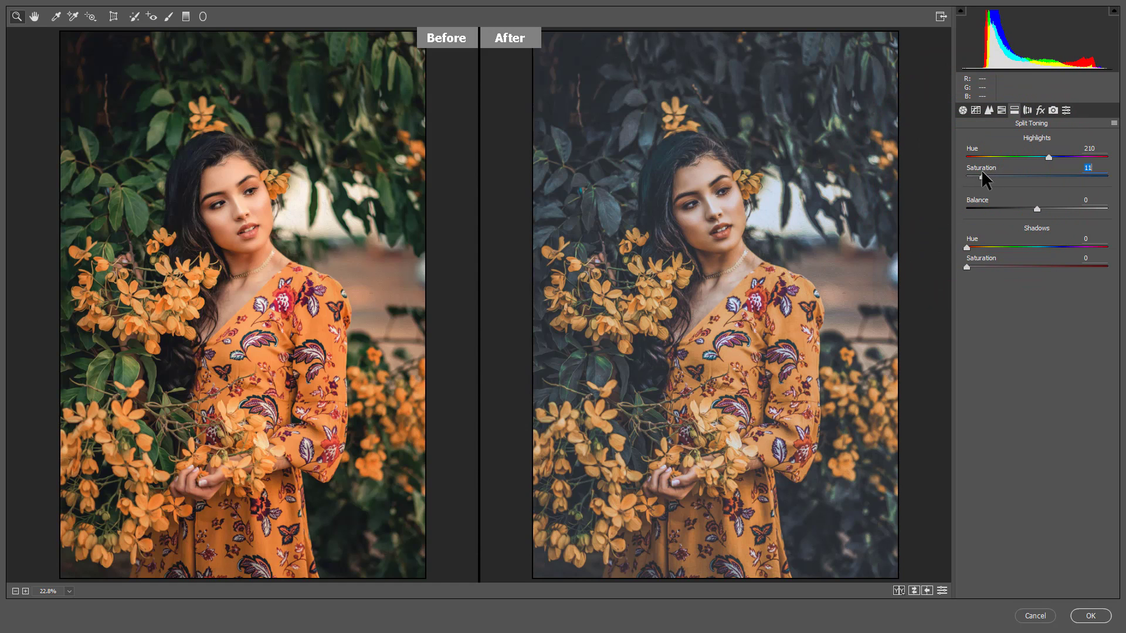
pyautogui.click(1039, 109)
pyautogui.moveTo(1036, 160); pyautogui.dragTo(1057, 163)
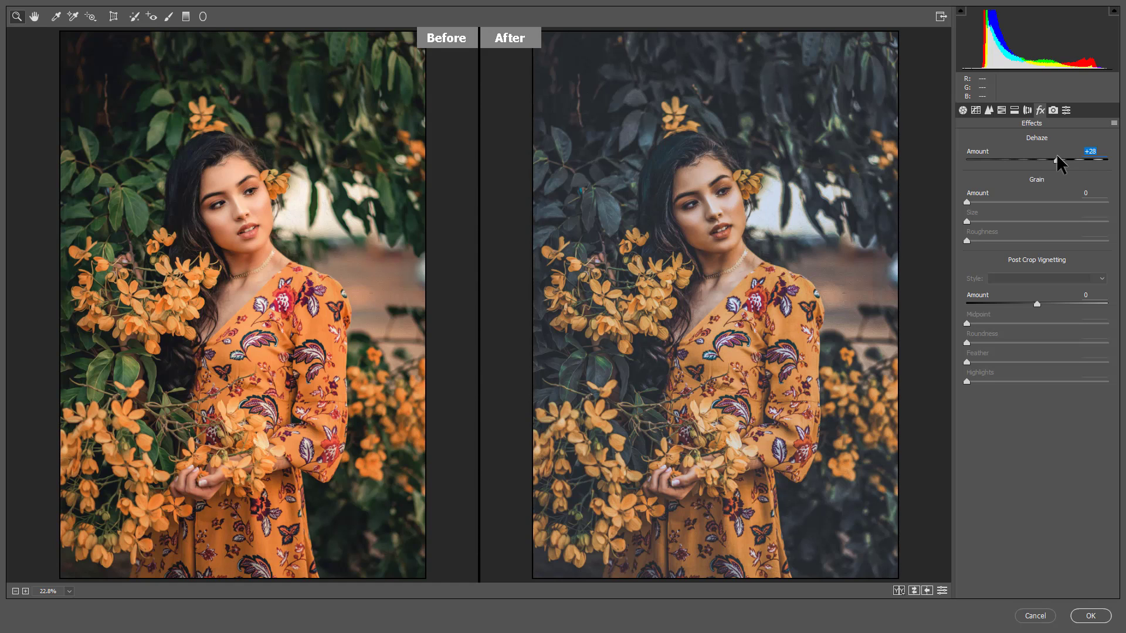
# Brighten Oranges luminance and fine-tune Oranges saturation
pyautogui.click(1001, 109)
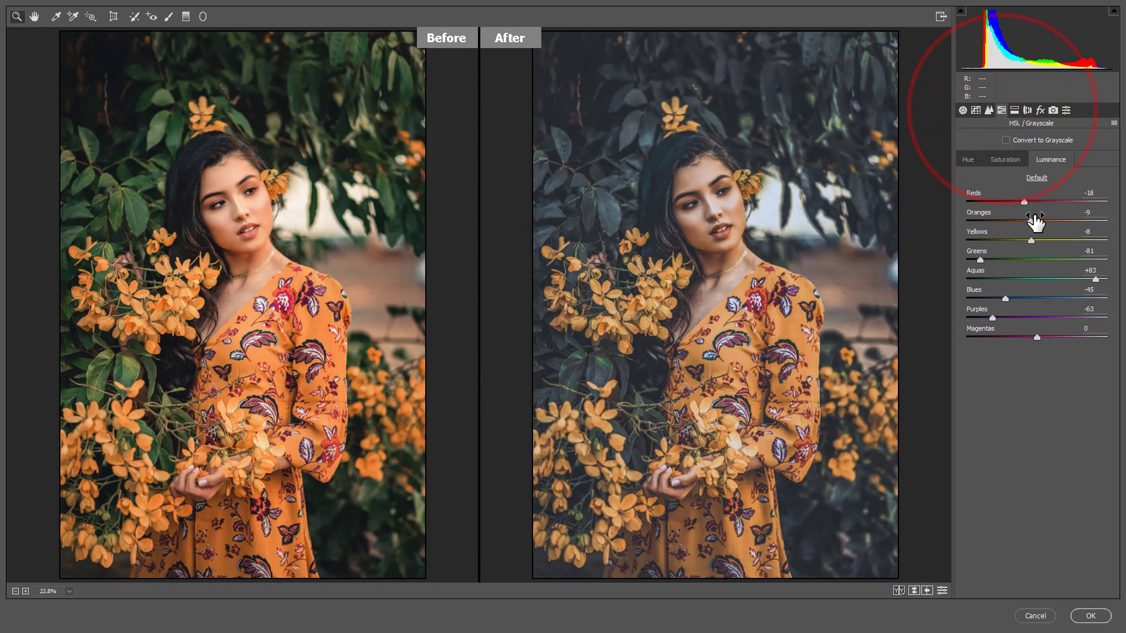
pyautogui.moveTo(1035, 221); pyautogui.dragTo(1036, 225)
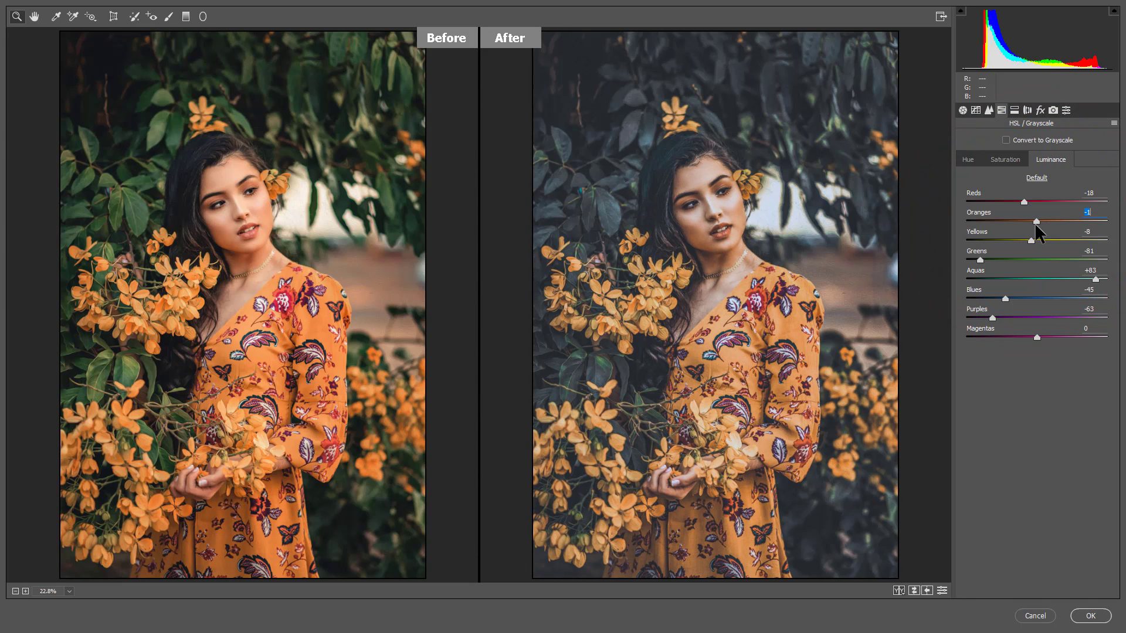
pyautogui.click(1005, 160)
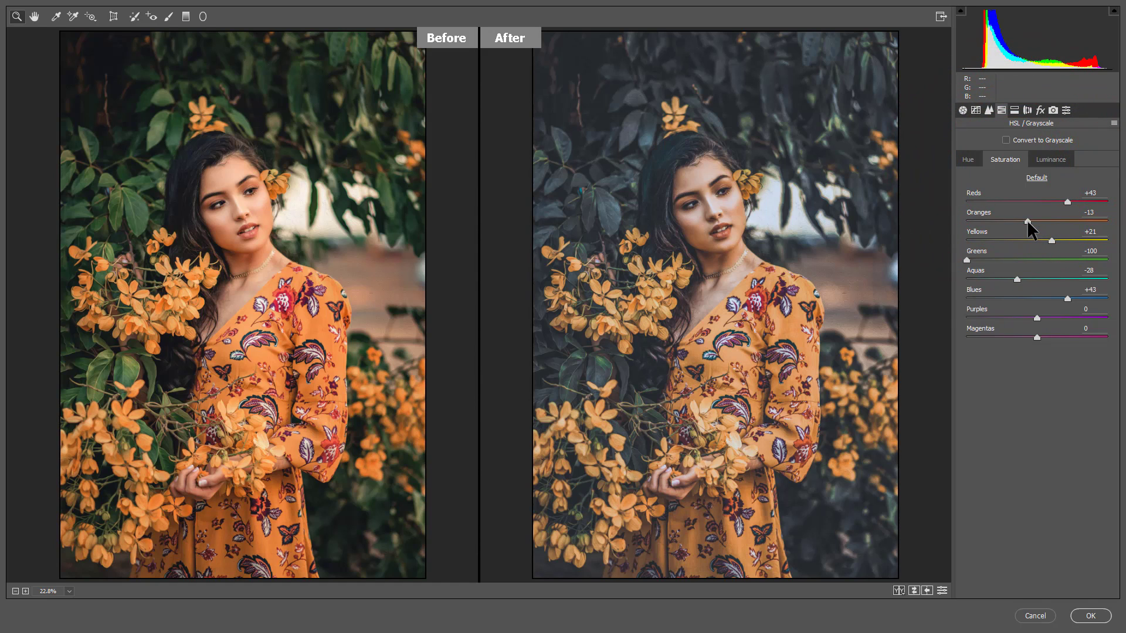
pyautogui.moveTo(1027, 221); pyautogui.dragTo(1032, 221)
pyautogui.moveTo(1032, 224); pyautogui.dragTo(1028, 220)
pyautogui.moveTo(1027, 221)
pyautogui.mouseDown()
pyautogui.moveTo(1059, 224)
pyautogui.moveTo(1026, 224)
pyautogui.mouseUp()
# Boost Reds saturation to +52 and shift the Oranges hue upward
pyautogui.moveTo(1066, 201)
pyautogui.mouseDown()
pyautogui.moveTo(1005, 203)
pyautogui.moveTo(1079, 215)
pyautogui.mouseUp()
pyautogui.click(967, 160)
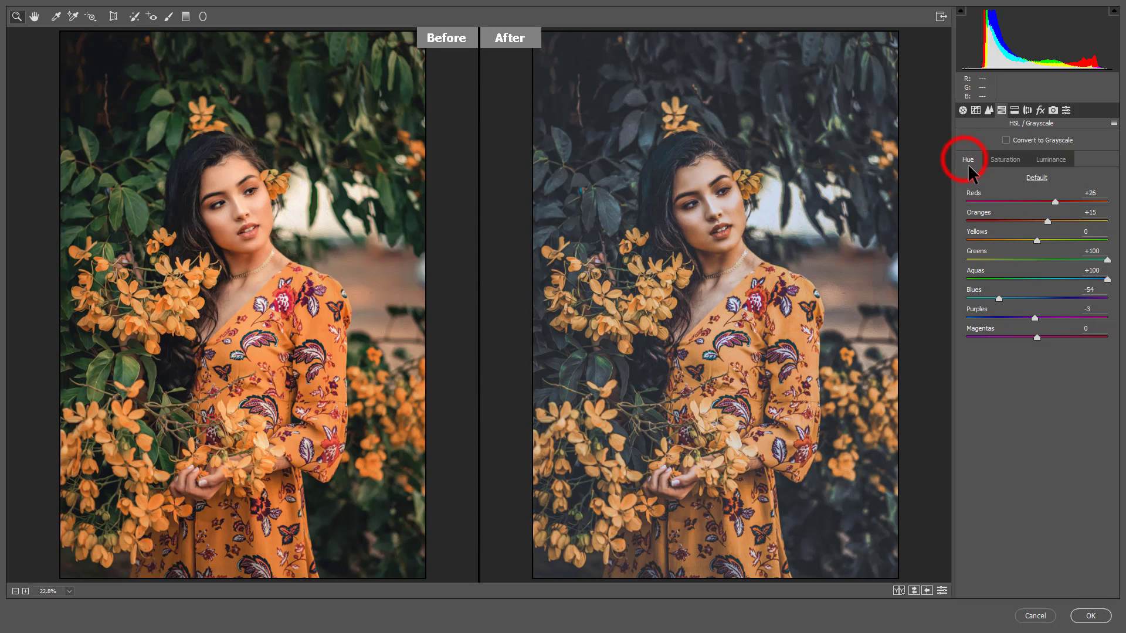
pyautogui.moveTo(1045, 221)
pyautogui.mouseDown()
pyautogui.moveTo(1028, 221)
pyautogui.moveTo(1049, 221)
pyautogui.moveTo(1057, 202)
pyautogui.mouseUp()
# Set calibration Red Primary Hue +7, Green Hue +8 with Saturation -20, Blue Hue -7
pyautogui.click(1050, 110)
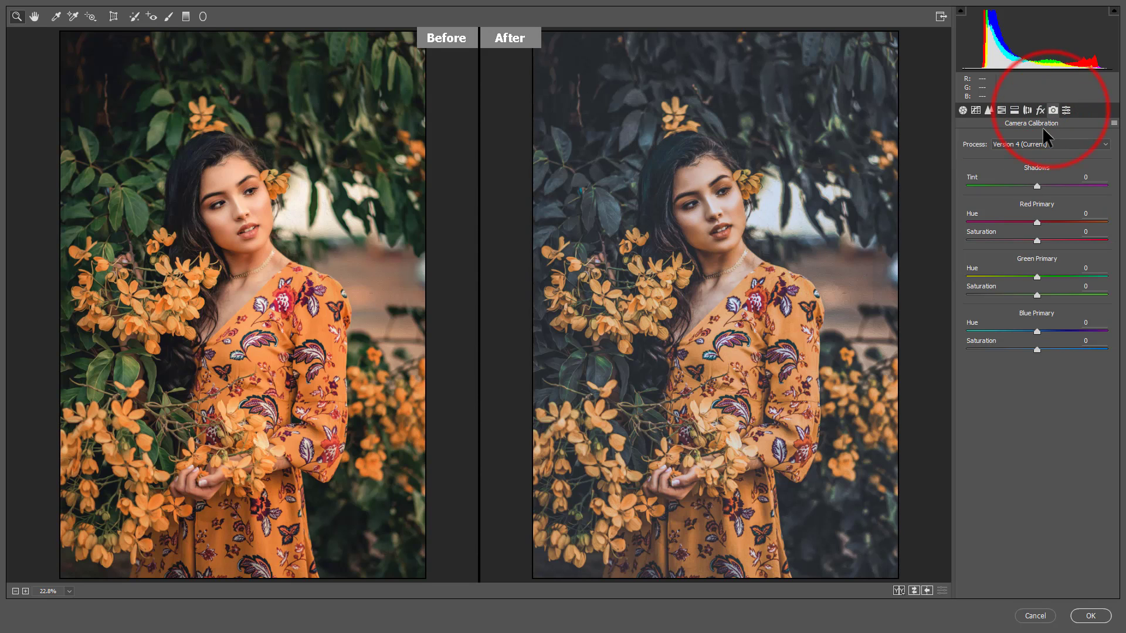
pyautogui.moveTo(1037, 222); pyautogui.dragTo(1053, 223)
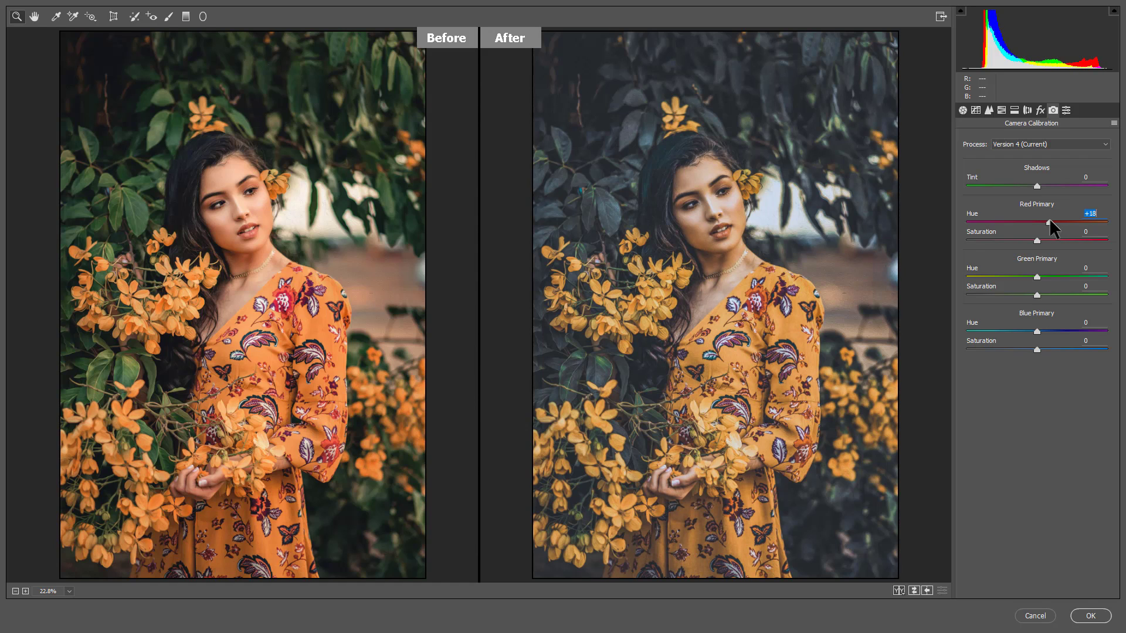
pyautogui.moveTo(1037, 276); pyautogui.dragTo(1042, 276)
pyautogui.moveTo(1037, 332)
pyautogui.mouseDown()
pyautogui.moveTo(1024, 336)
pyautogui.moveTo(1059, 339)
pyautogui.moveTo(1032, 337)
pyautogui.mouseUp()
pyautogui.moveTo(1049, 222); pyautogui.dragTo(1040, 222)
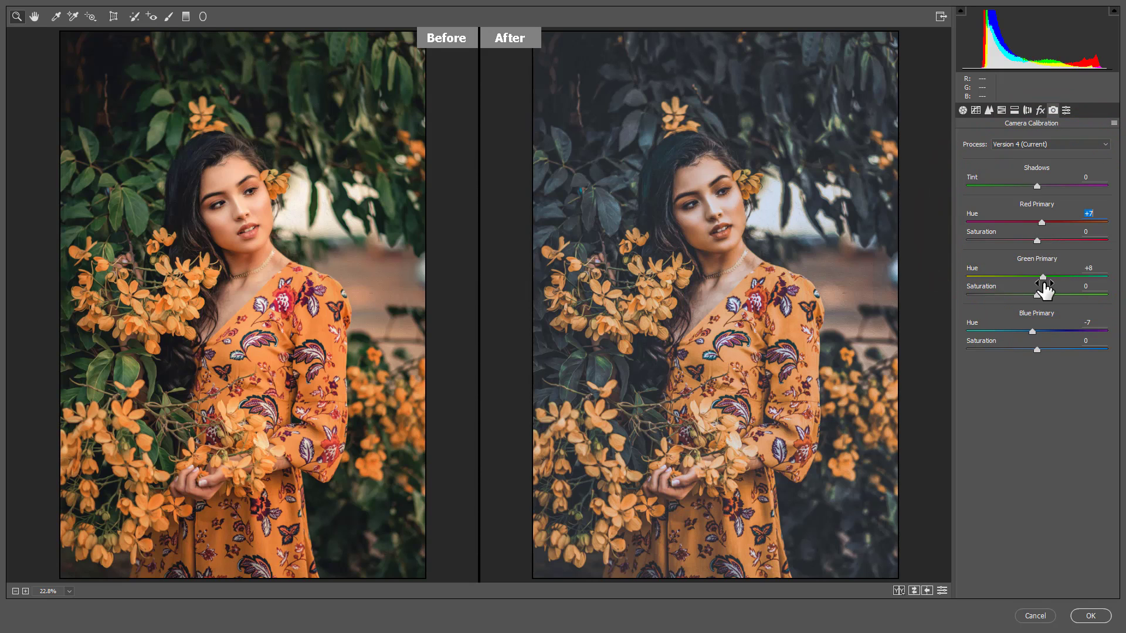
pyautogui.click(1018, 294)
# Switch the tone curve back to RGB and adjust the midtone and shadow points
pyautogui.click(976, 110)
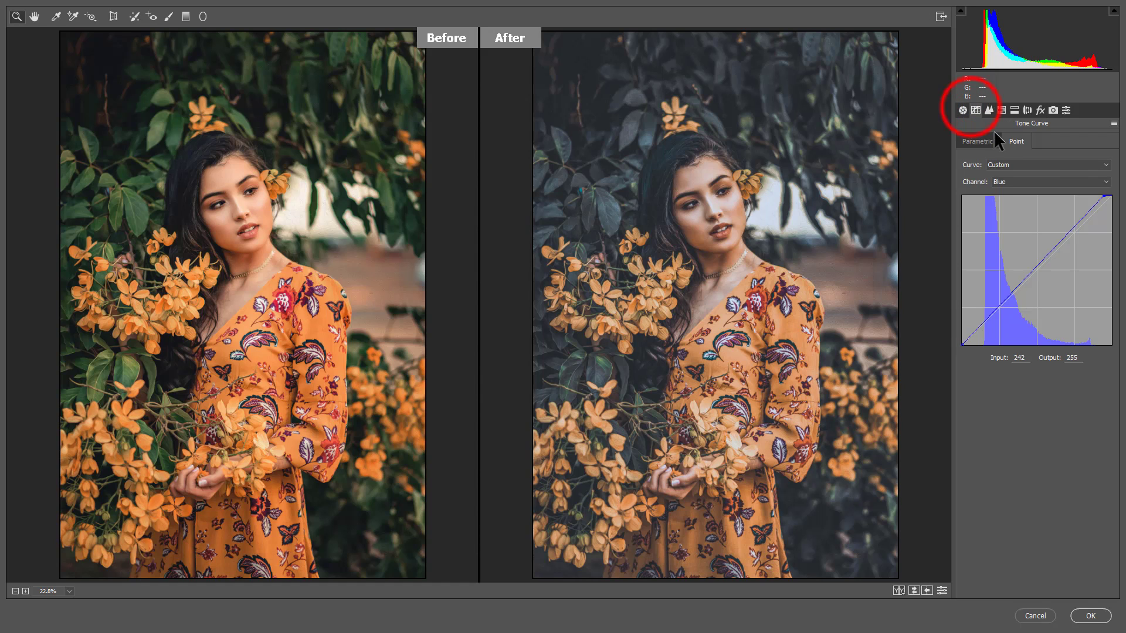
pyautogui.click(1001, 180)
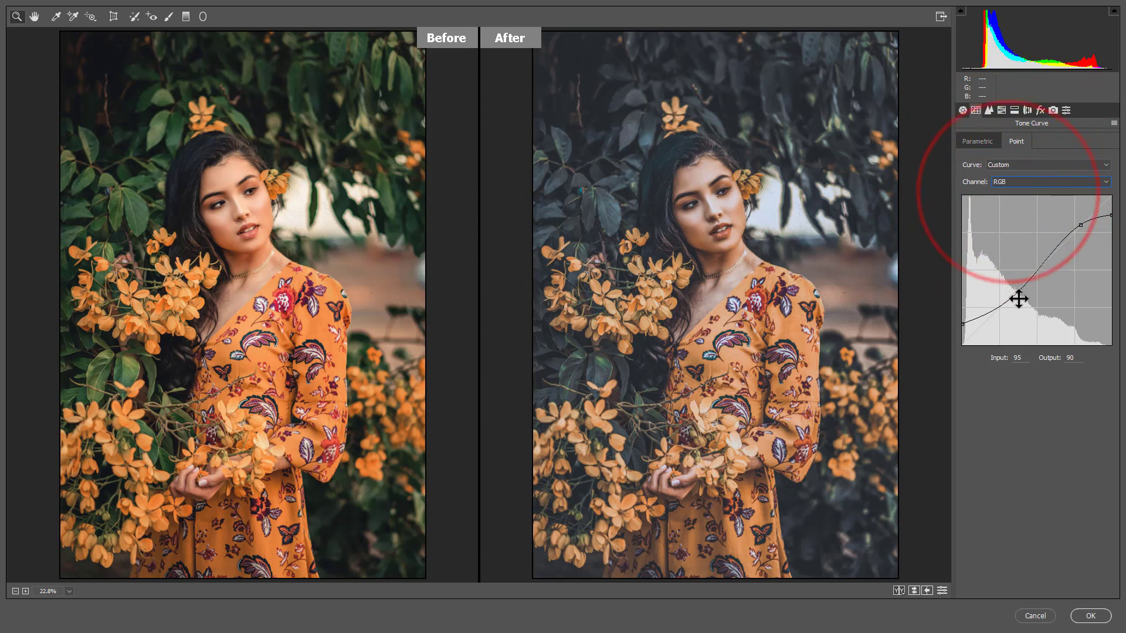
pyautogui.moveTo(1018, 293); pyautogui.dragTo(1007, 303)
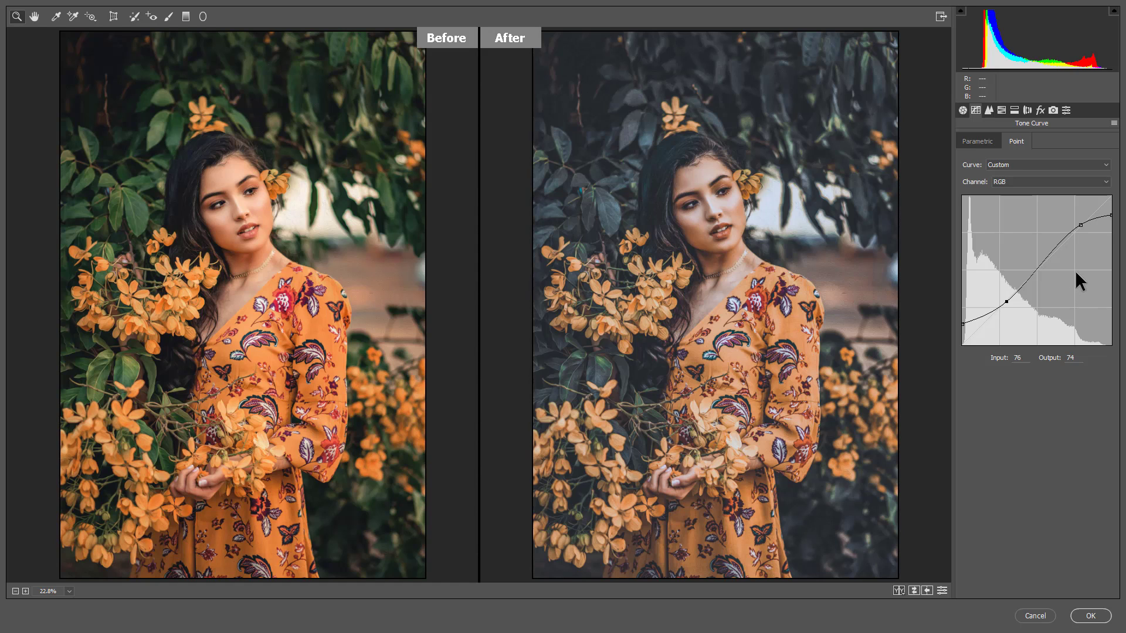
pyautogui.click(1006, 304)
pyautogui.moveTo(1007, 303); pyautogui.dragTo(1012, 301)
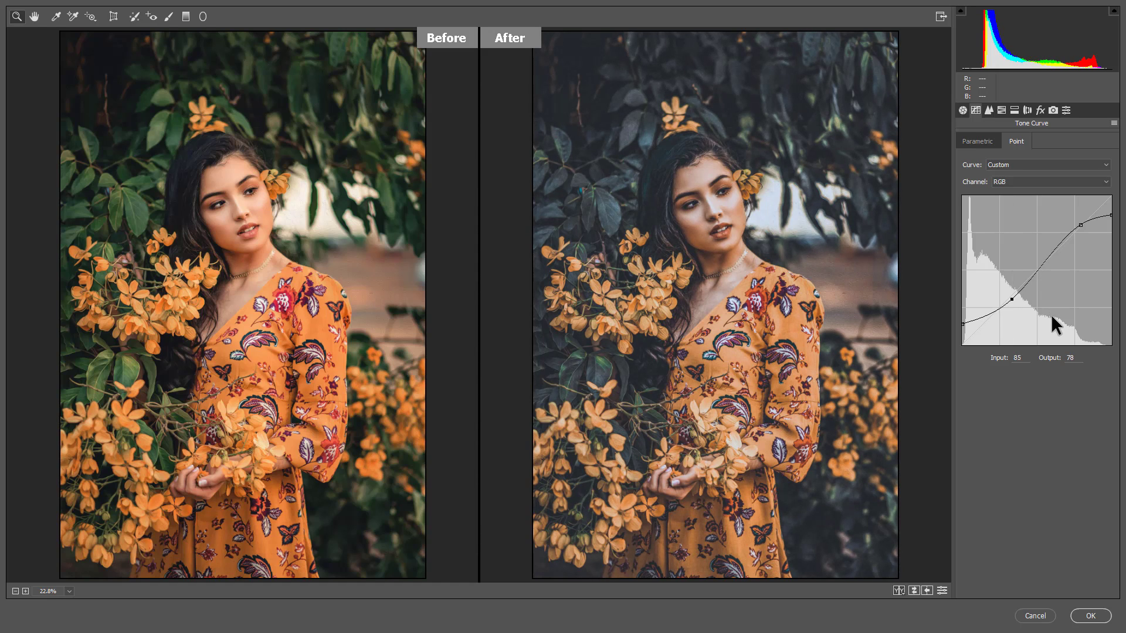
# Lower the black point, pull the white point down, and set the highlight point to 209→203
pyautogui.click(962, 323)
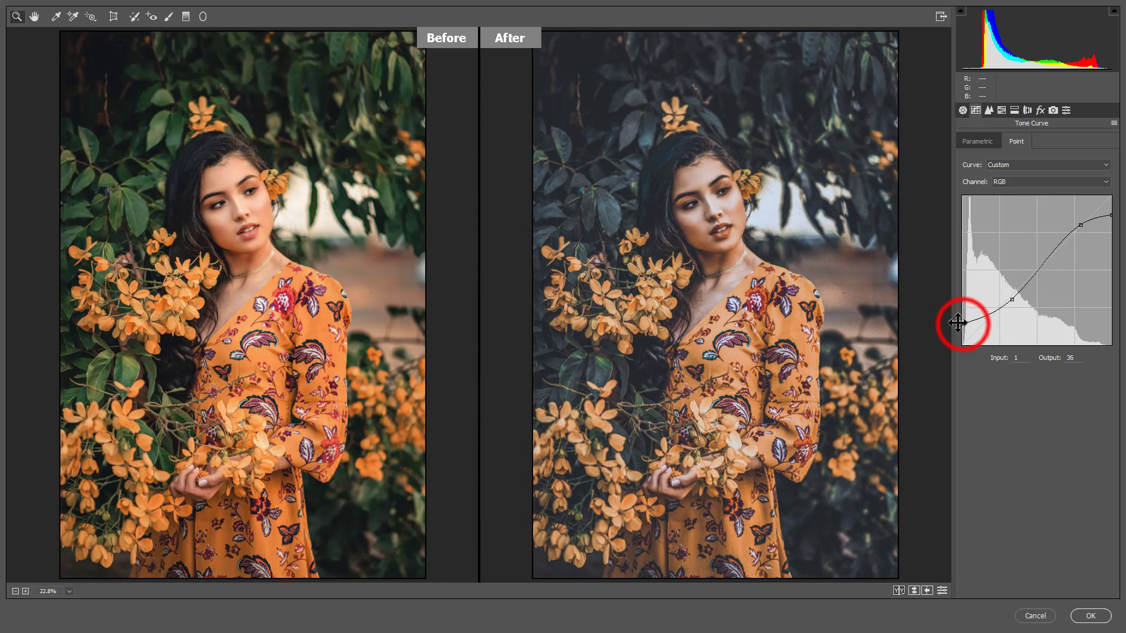
pyautogui.moveTo(958, 322); pyautogui.dragTo(947, 326)
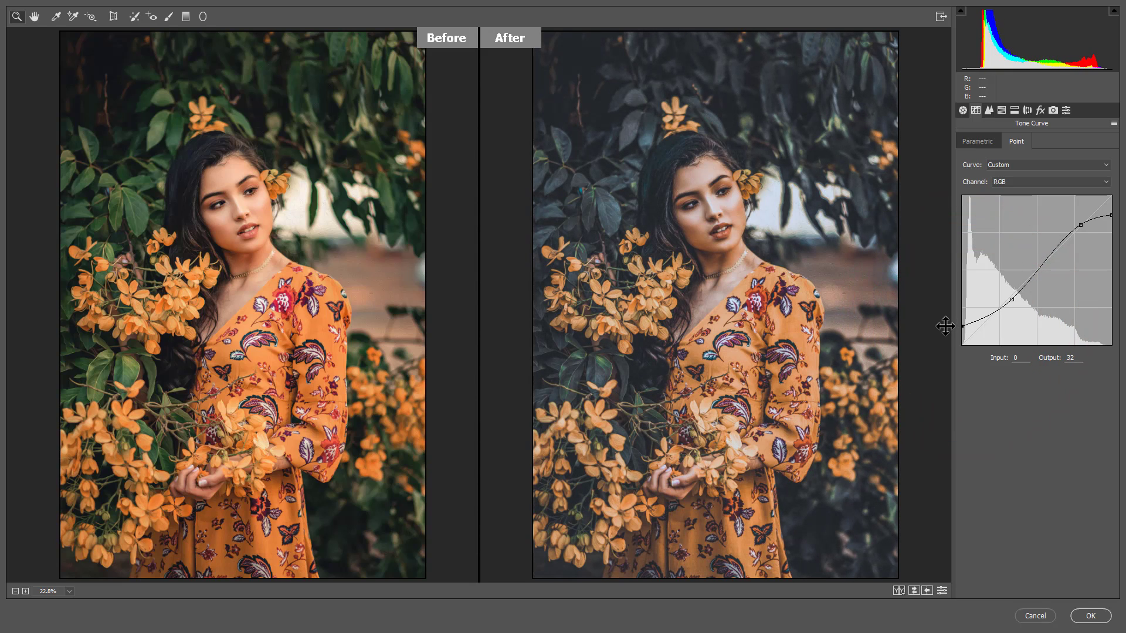
pyautogui.moveTo(1111, 216); pyautogui.dragTo(1120, 213)
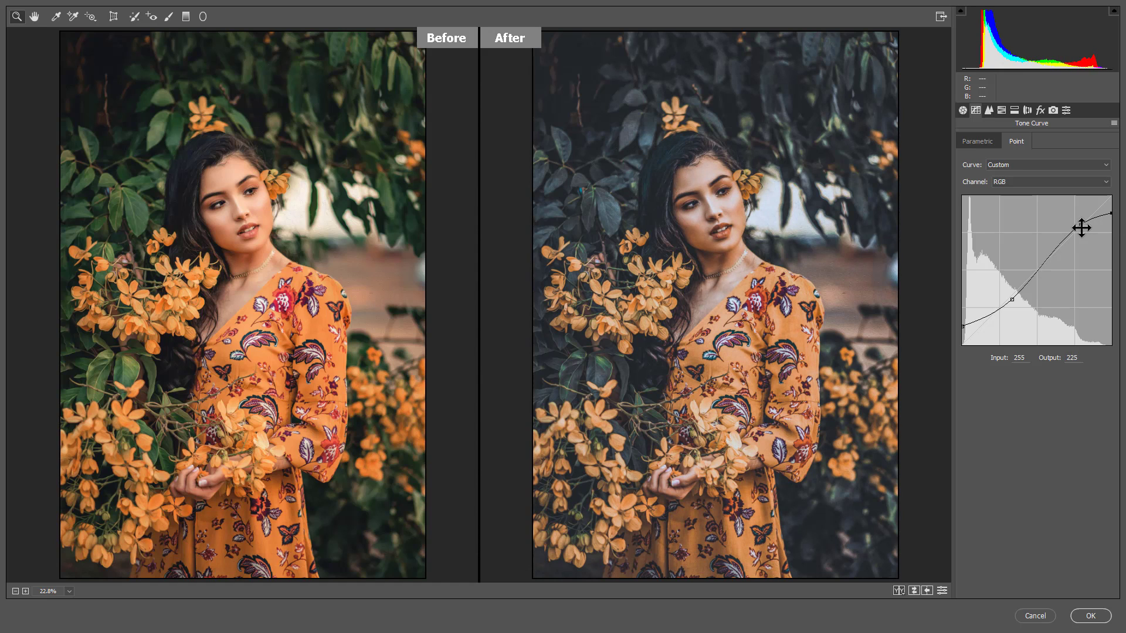
pyautogui.moveTo(1082, 226); pyautogui.dragTo(1075, 221)
pyautogui.moveTo(1075, 222)
pyautogui.mouseDown()
pyautogui.moveTo(1065, 226)
pyautogui.moveTo(1084, 226)
pyautogui.mouseUp()
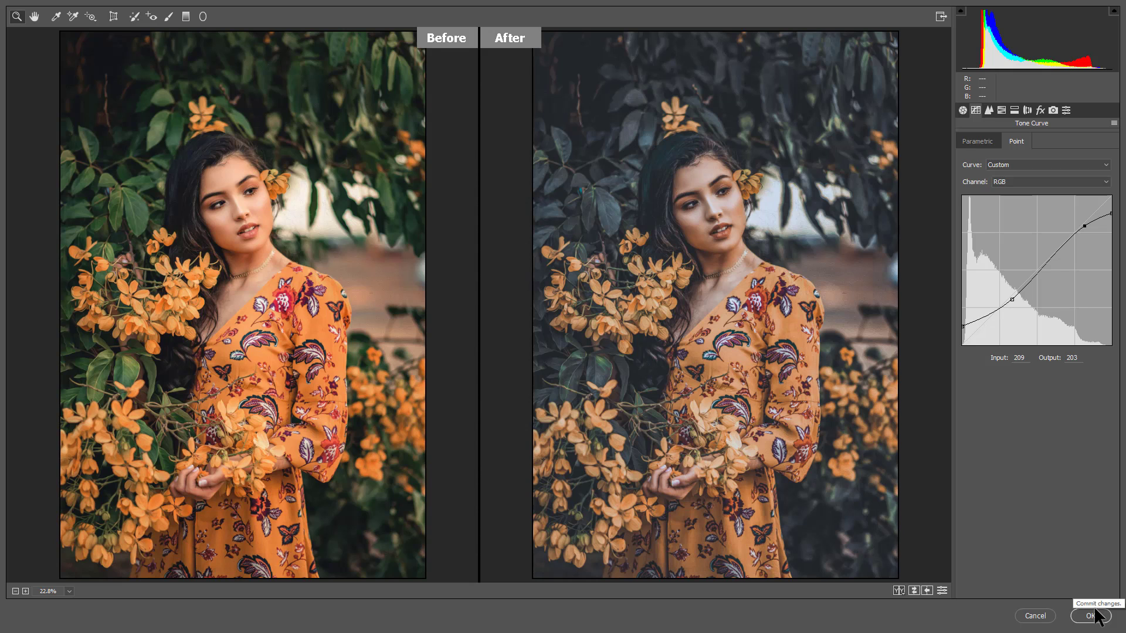
pyautogui.click(1053, 110)
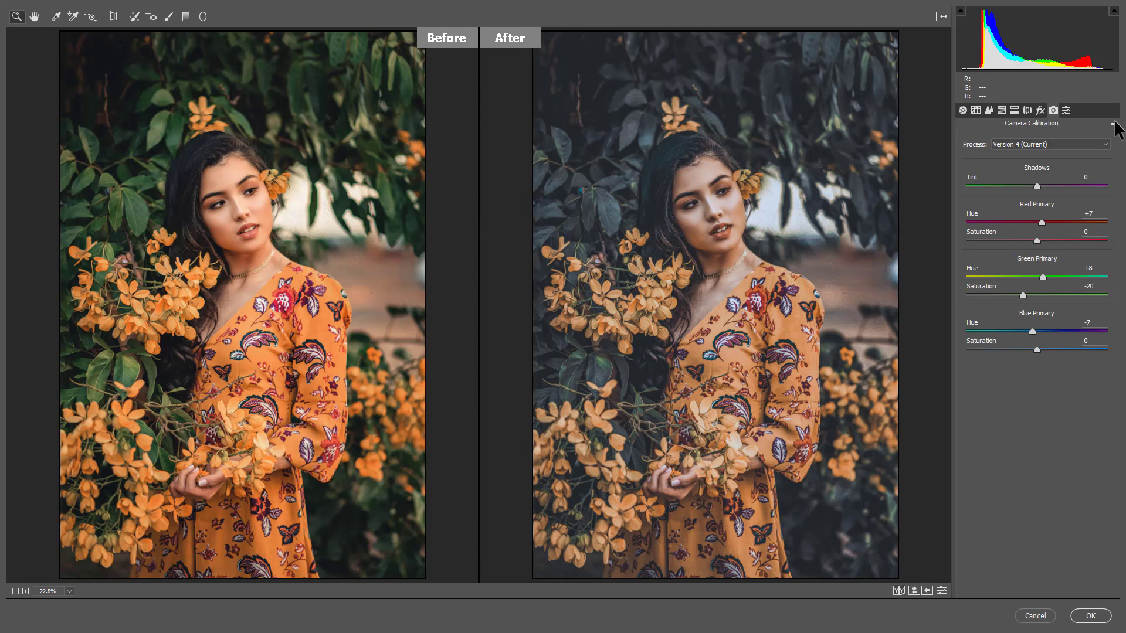
# Save the Camera Raw settings as a preset named 'New' on the Desktop, then apply the filter
pyautogui.click(1114, 123)
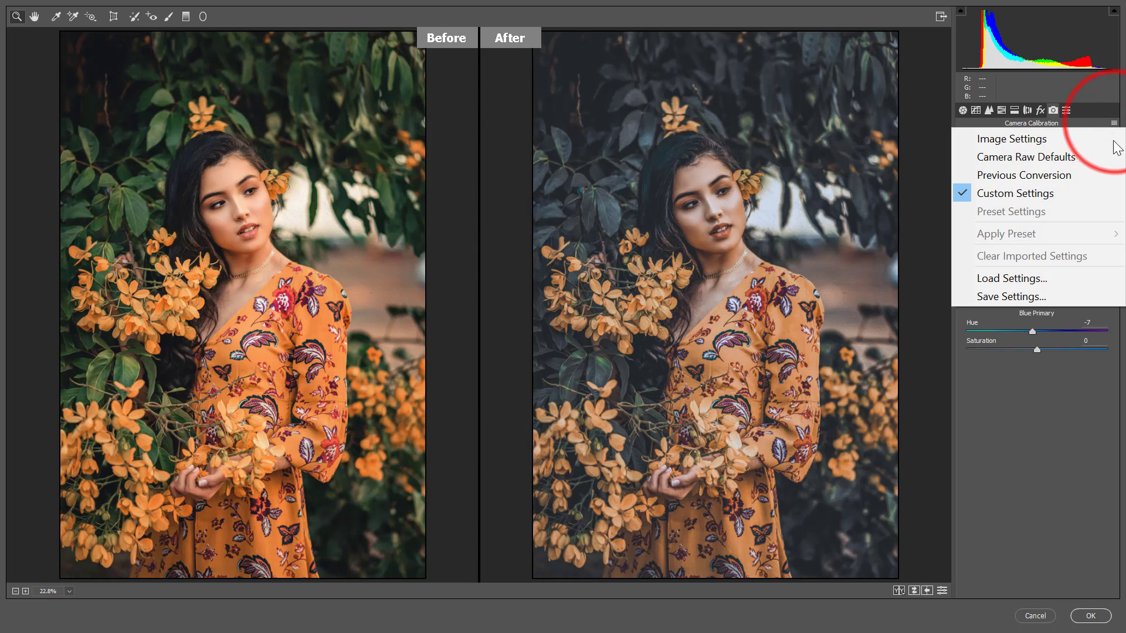
pyautogui.click(1014, 291)
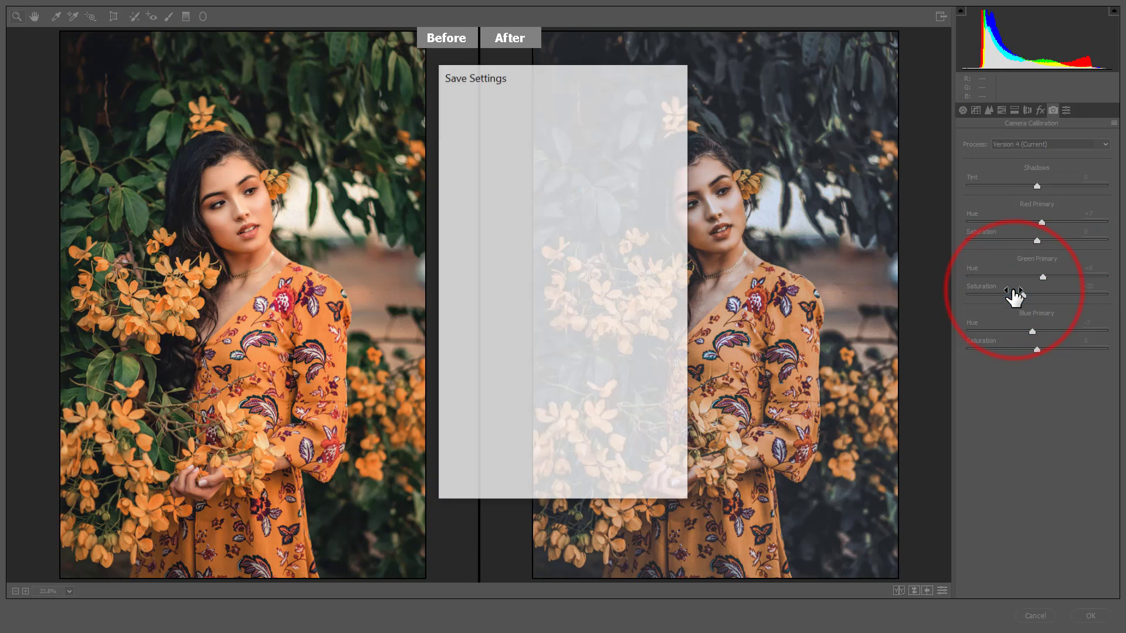
pyautogui.click(650, 105)
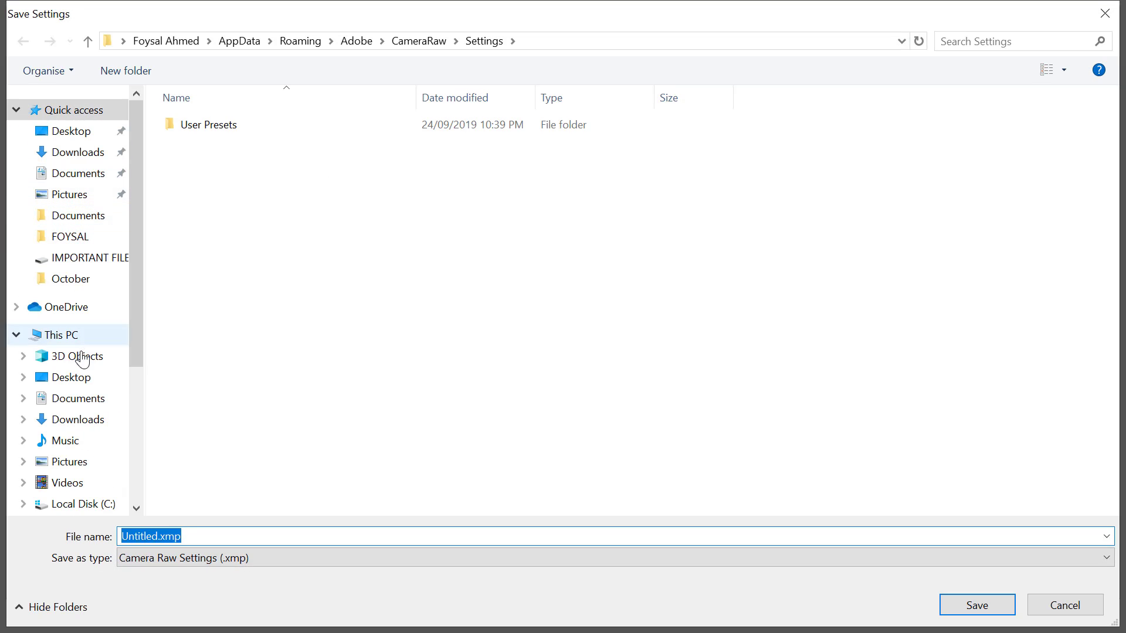
pyautogui.click(120, 378)
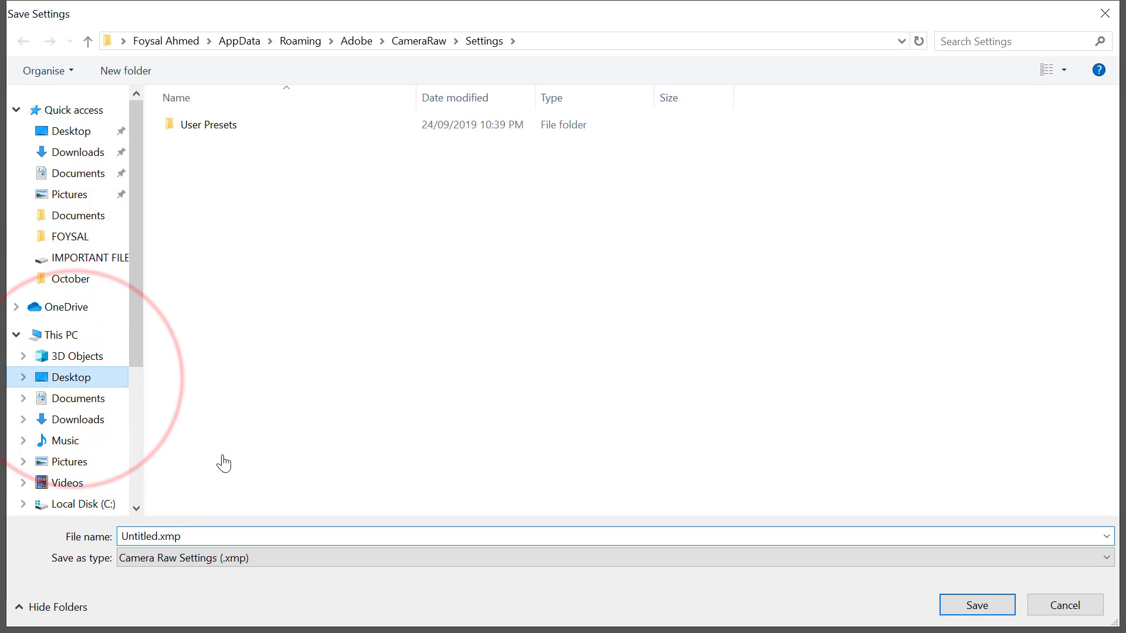
pyautogui.click(204, 530)
pyautogui.write('N')
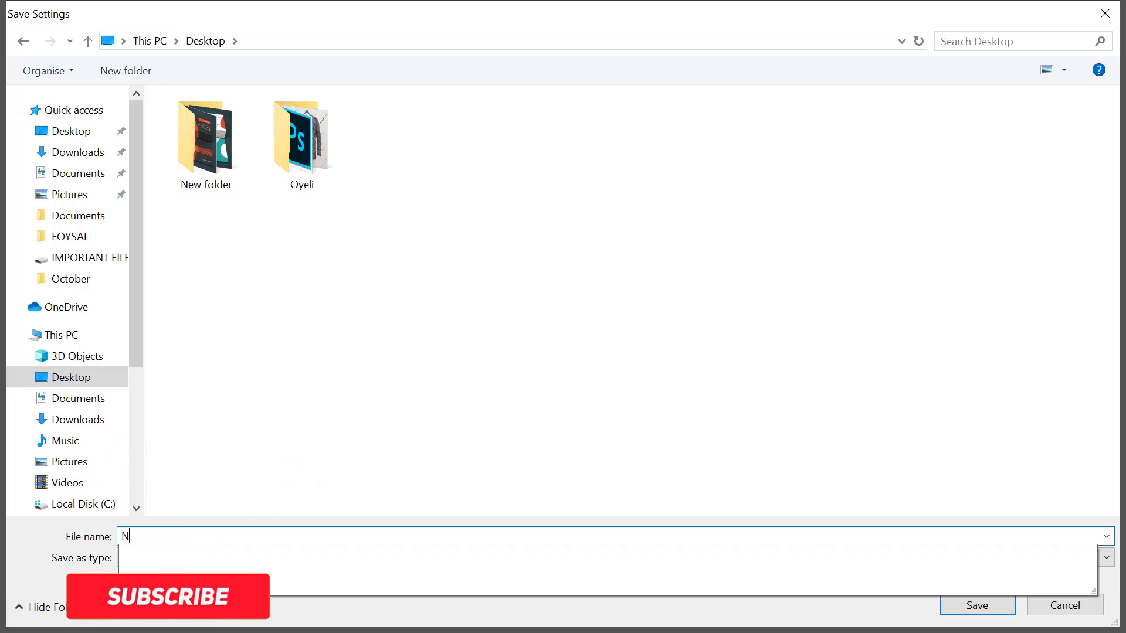
pyautogui.write('ew')
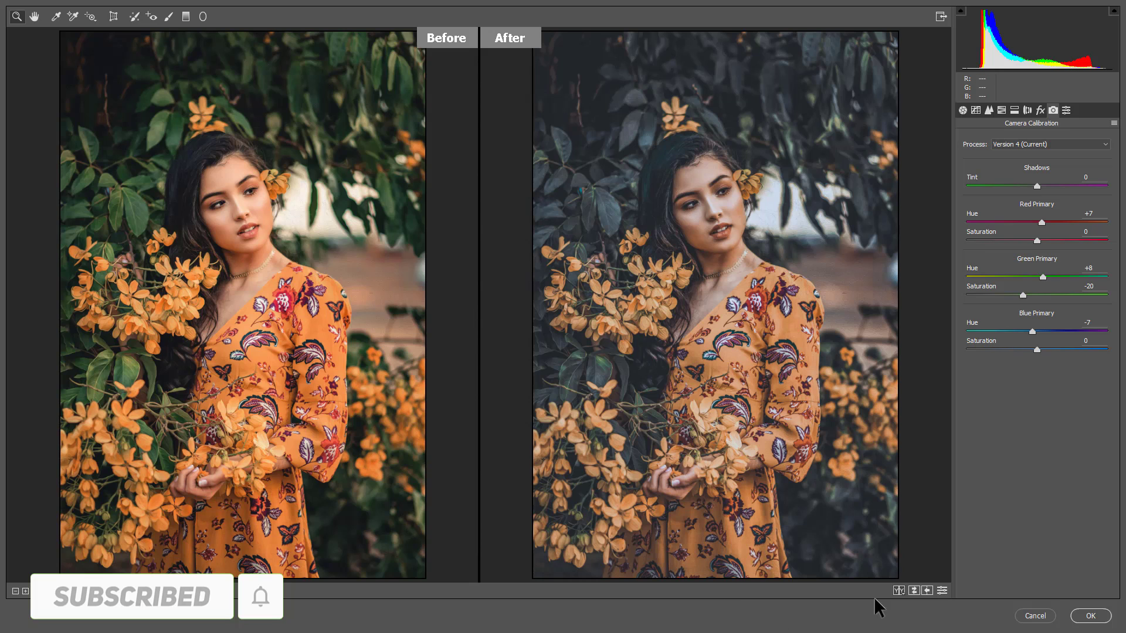
pyautogui.click(1092, 616)
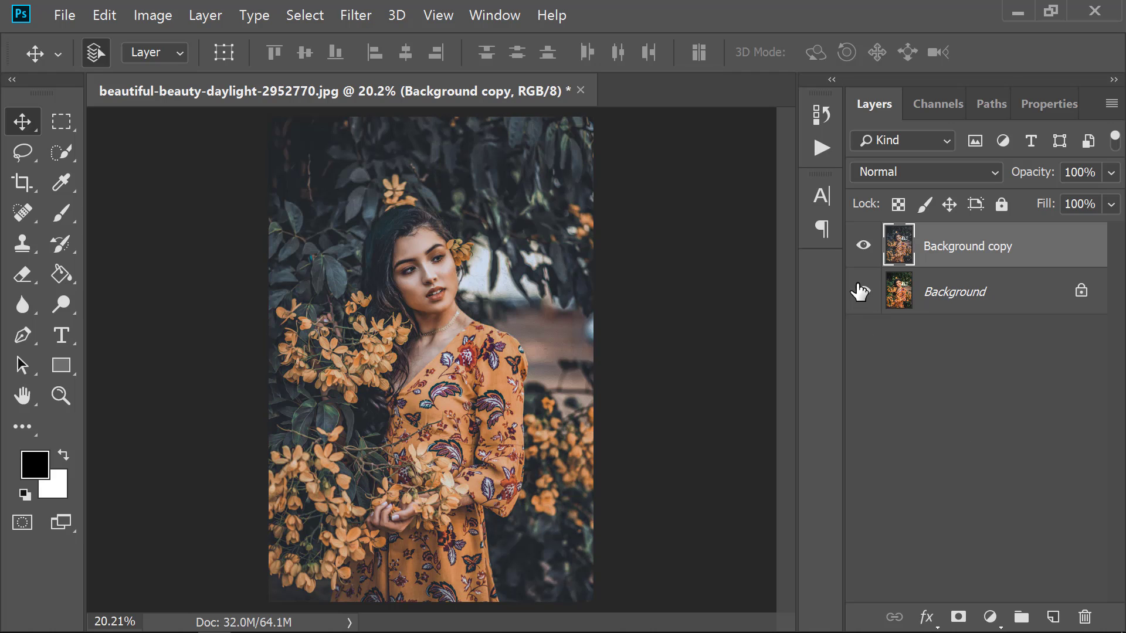
# Add a Color Lookup adjustment layer using the HorrorBlue.3DL LUT
pyautogui.click(864, 245)
pyautogui.click(990, 617)
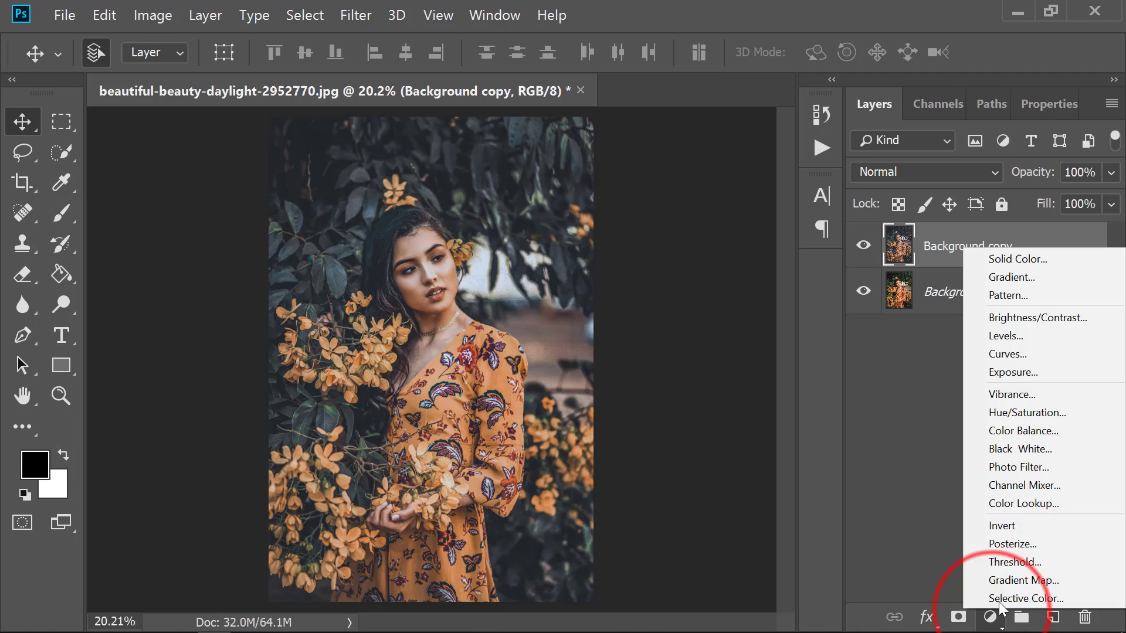
pyautogui.click(1043, 504)
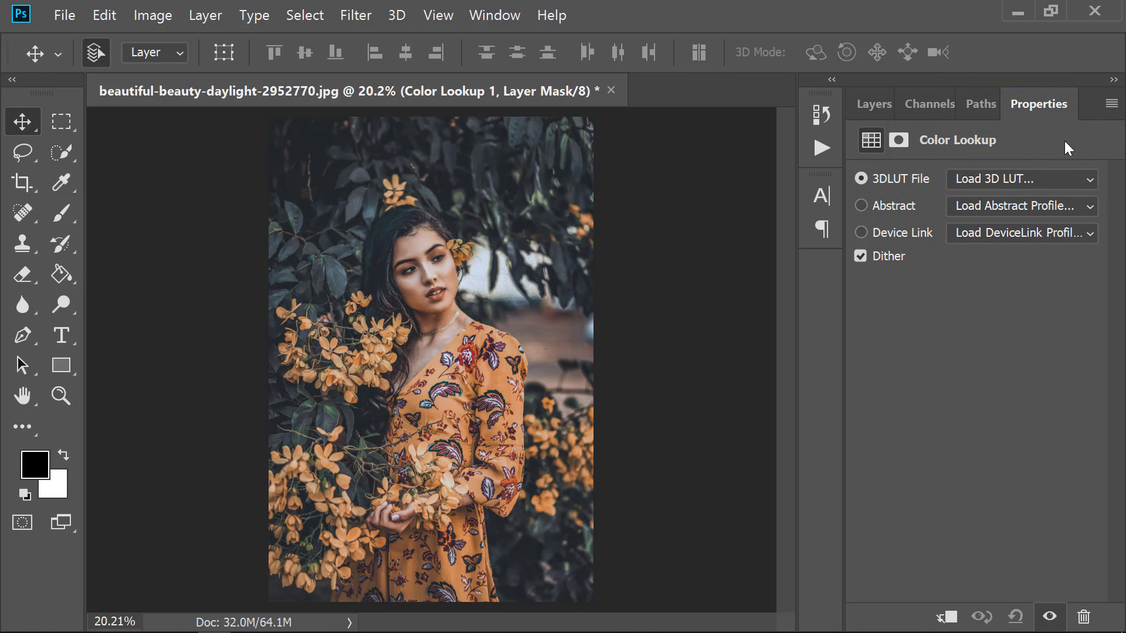
pyautogui.click(1014, 179)
pyautogui.scroll(-1, 921, 437)
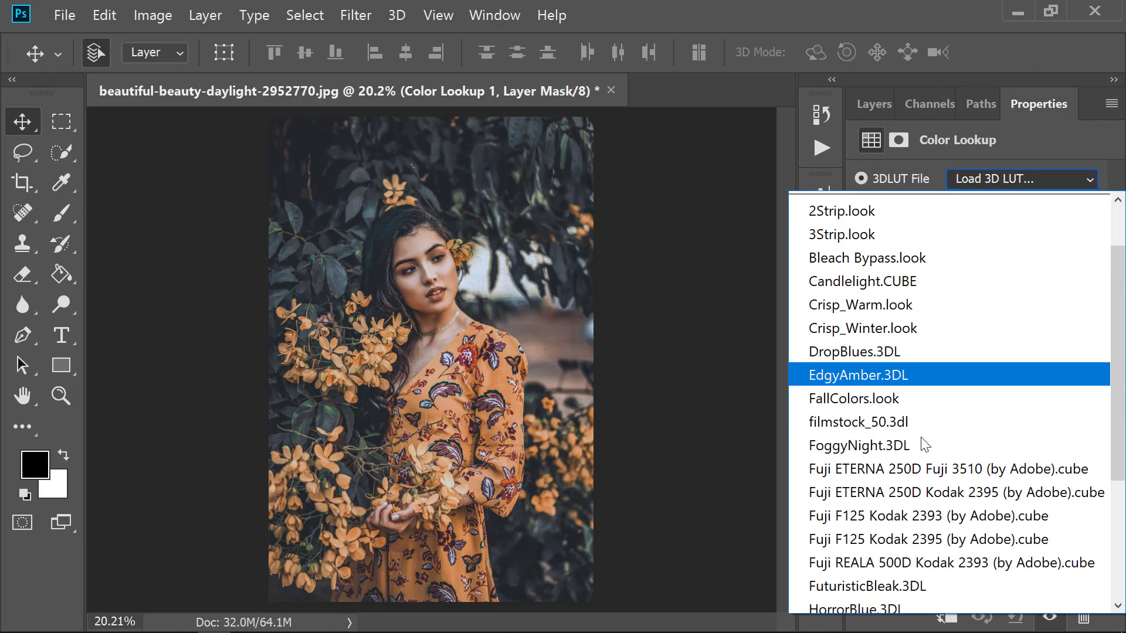
pyautogui.scroll(-3, 917, 414)
pyautogui.scroll(1, 917, 414)
pyautogui.click(912, 460)
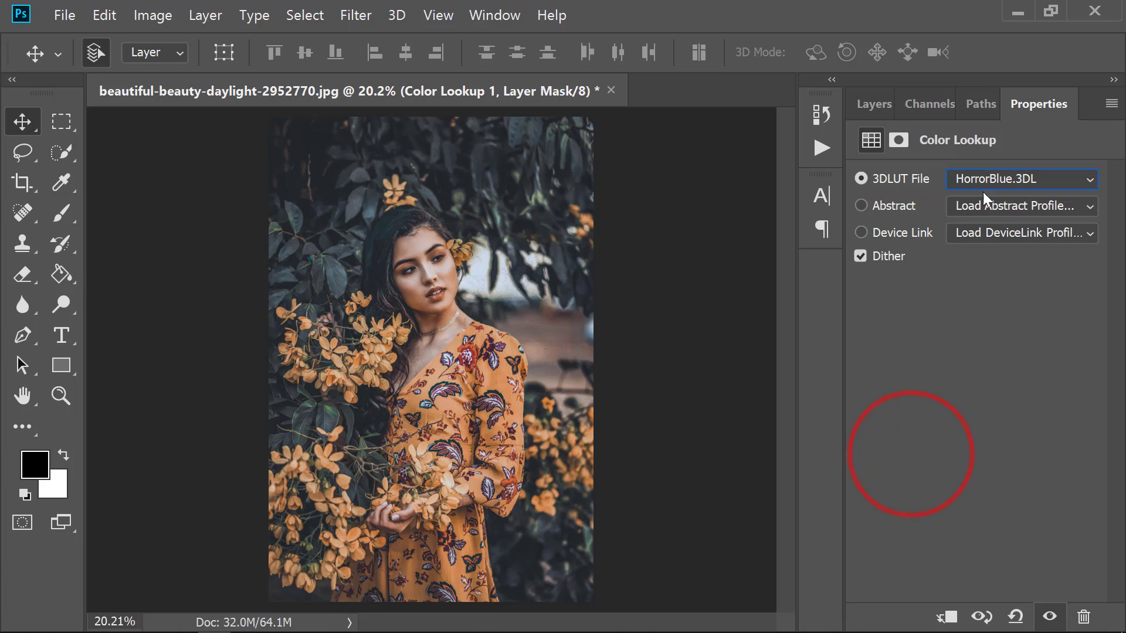
# Blend the Color Lookup layer in Lighten mode at 50% opacity and compare the result
pyautogui.click(866, 100)
pyautogui.click(907, 172)
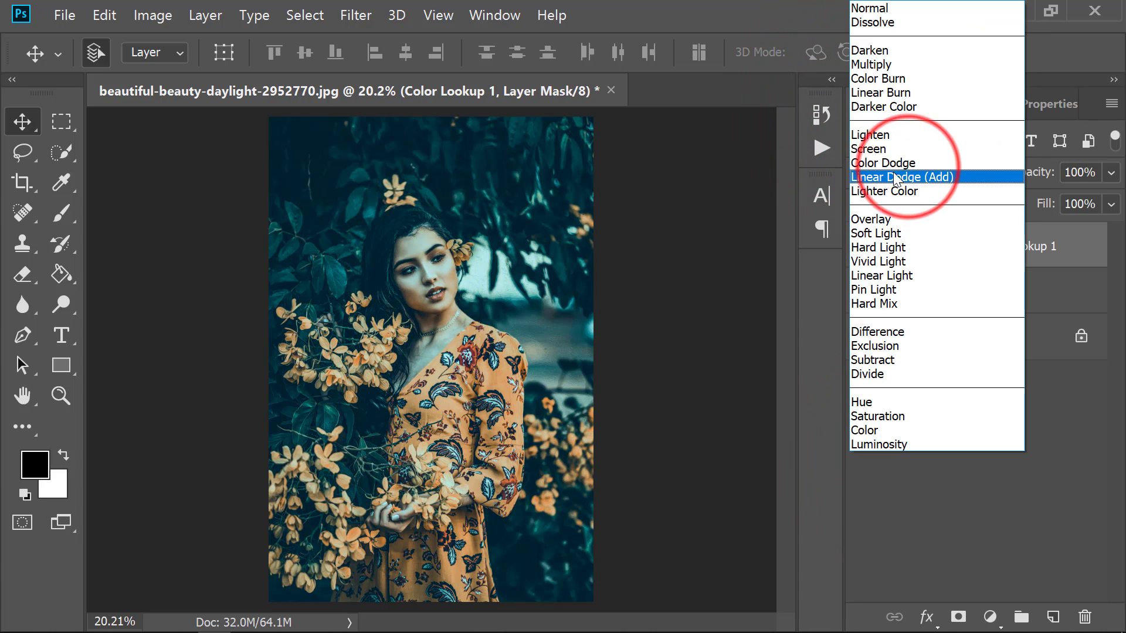
pyautogui.click(903, 143)
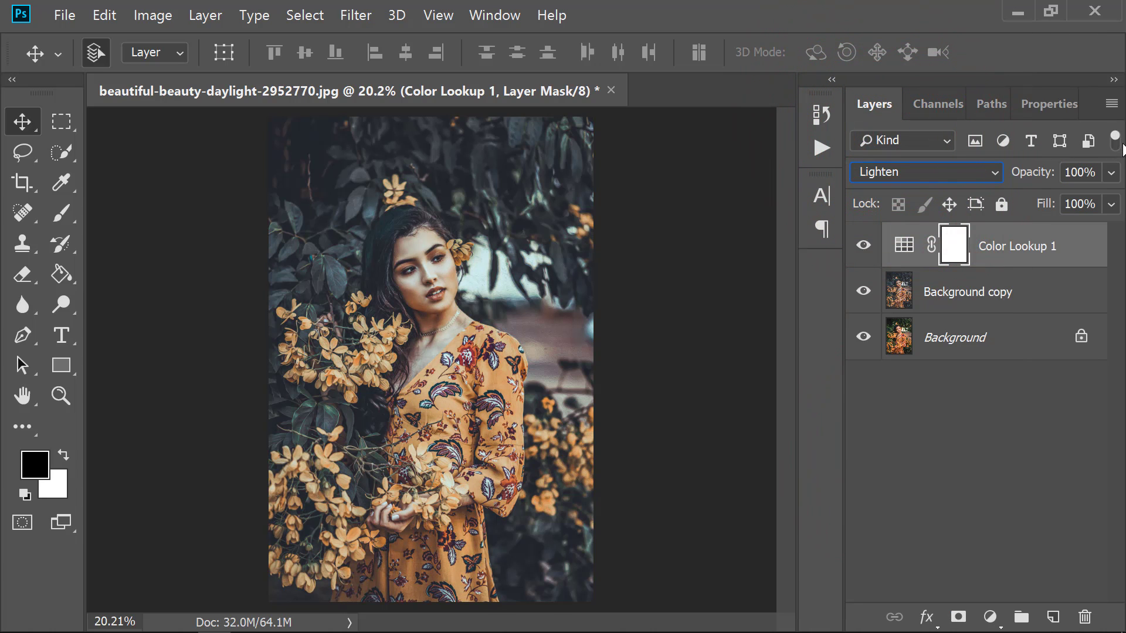
pyautogui.click(1111, 172)
pyautogui.moveTo(1112, 198); pyautogui.dragTo(1049, 197)
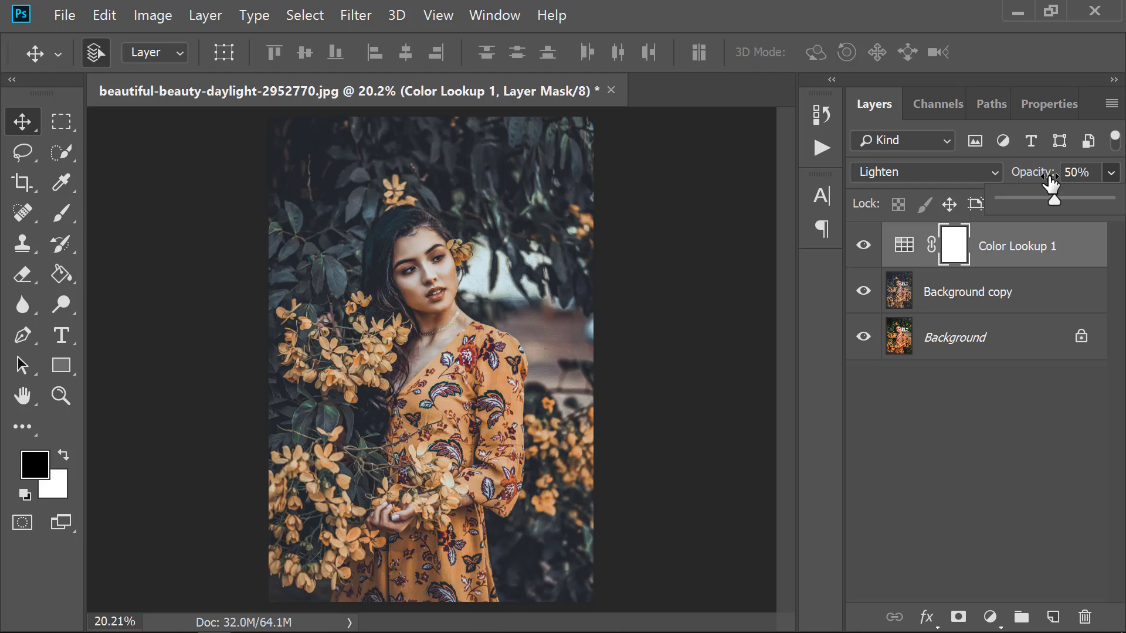
pyautogui.click(870, 248)
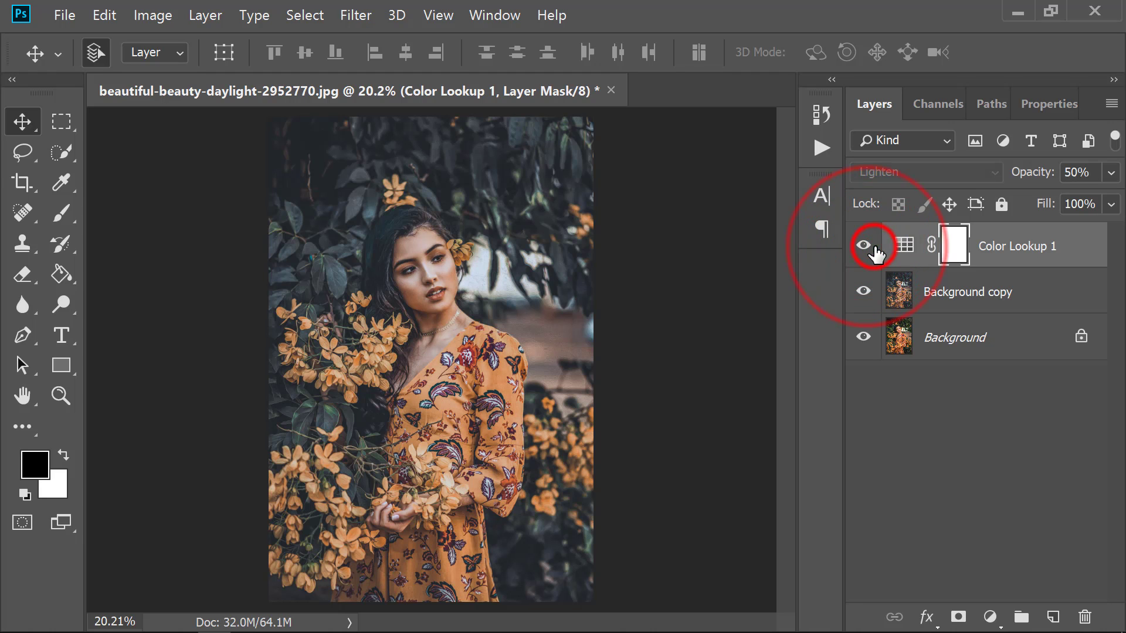
# Add a Vibrance adjustment layer set to +25 and compare it on and off
pyautogui.click(989, 617)
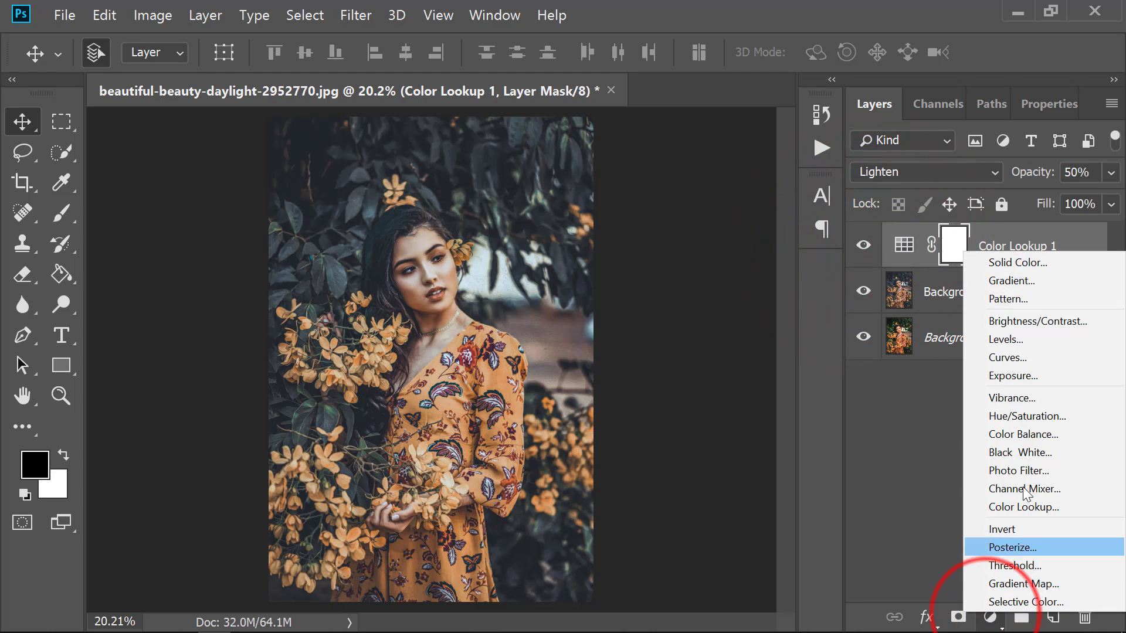
pyautogui.click(1016, 399)
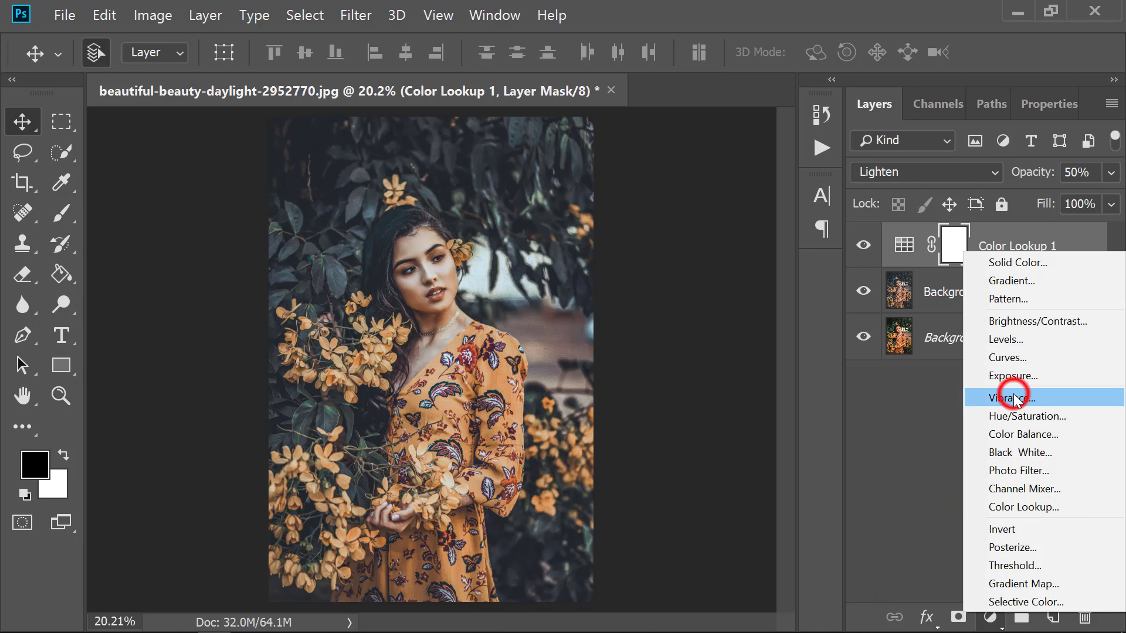
pyautogui.moveTo(977, 199)
pyautogui.mouseDown()
pyautogui.moveTo(1039, 202)
pyautogui.moveTo(1012, 209)
pyautogui.mouseUp()
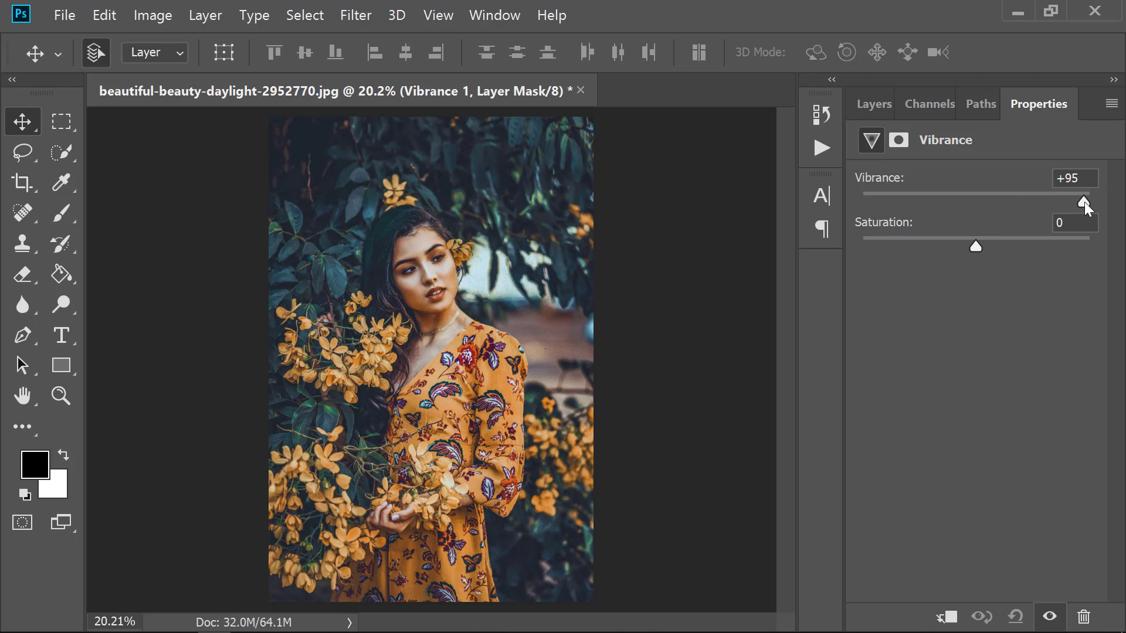
pyautogui.moveTo(1030, 202); pyautogui.dragTo(1004, 201)
pyautogui.click(865, 111)
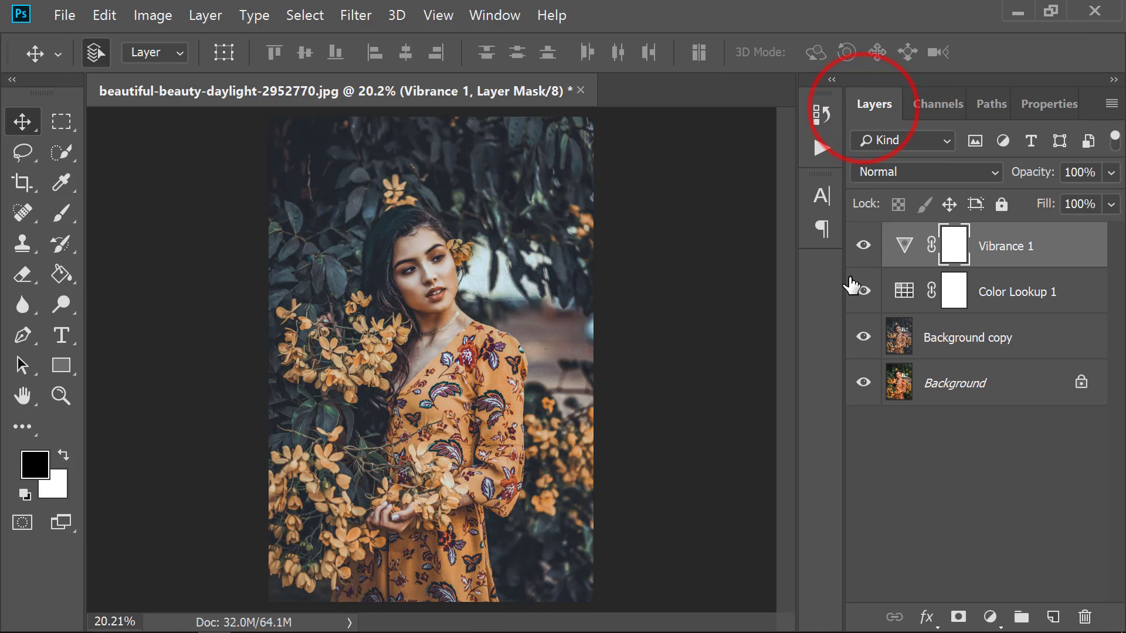
pyautogui.click(864, 245)
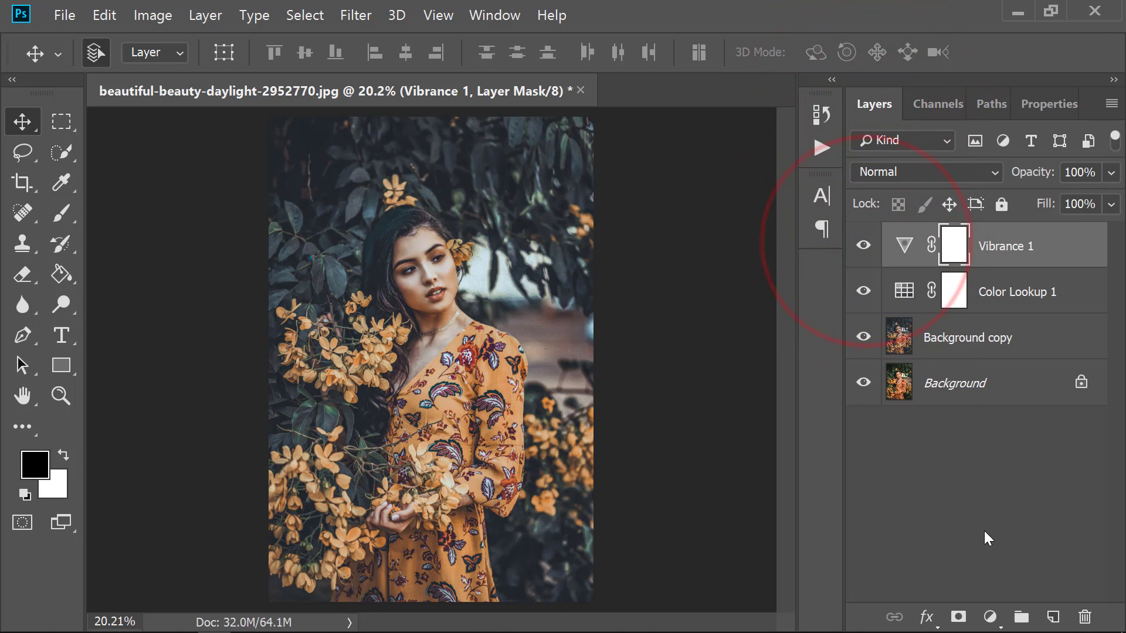
# Add a Selective Color layer with Blacks set to Black 10%, toggling it to compare
pyautogui.click(990, 616)
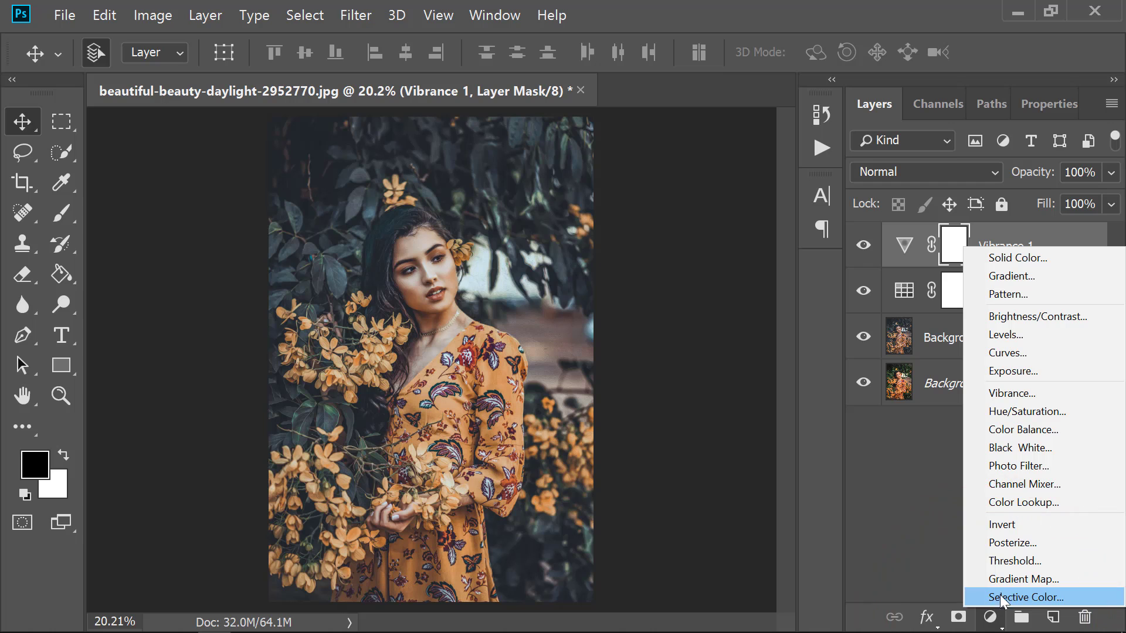
pyautogui.click(1037, 595)
pyautogui.click(945, 205)
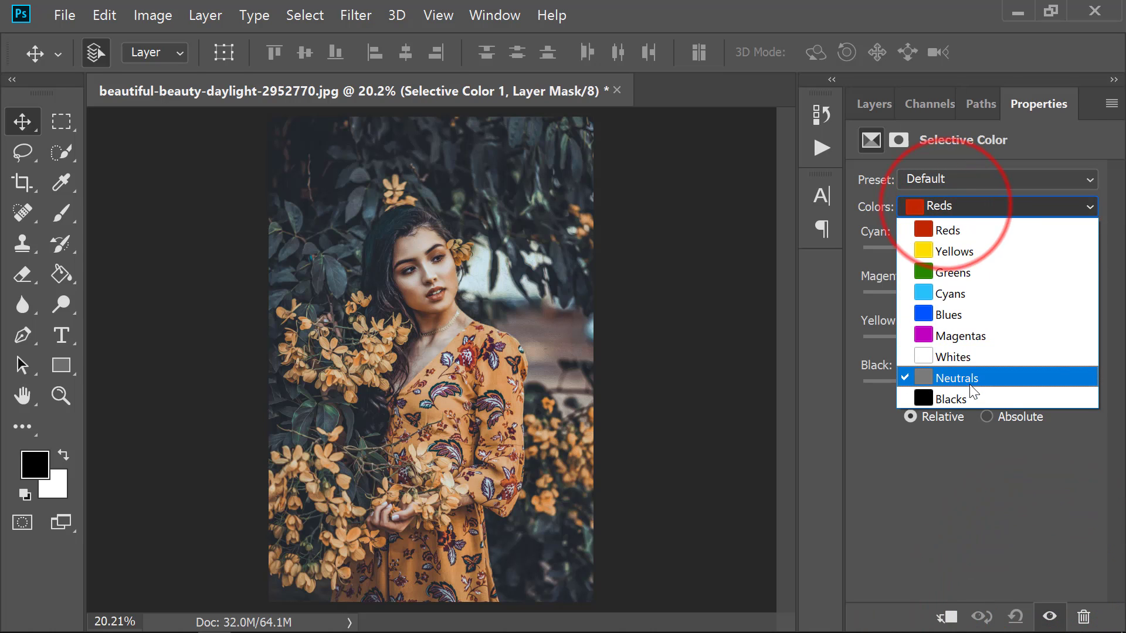
pyautogui.click(967, 392)
pyautogui.click(1032, 365)
pyautogui.write('1')
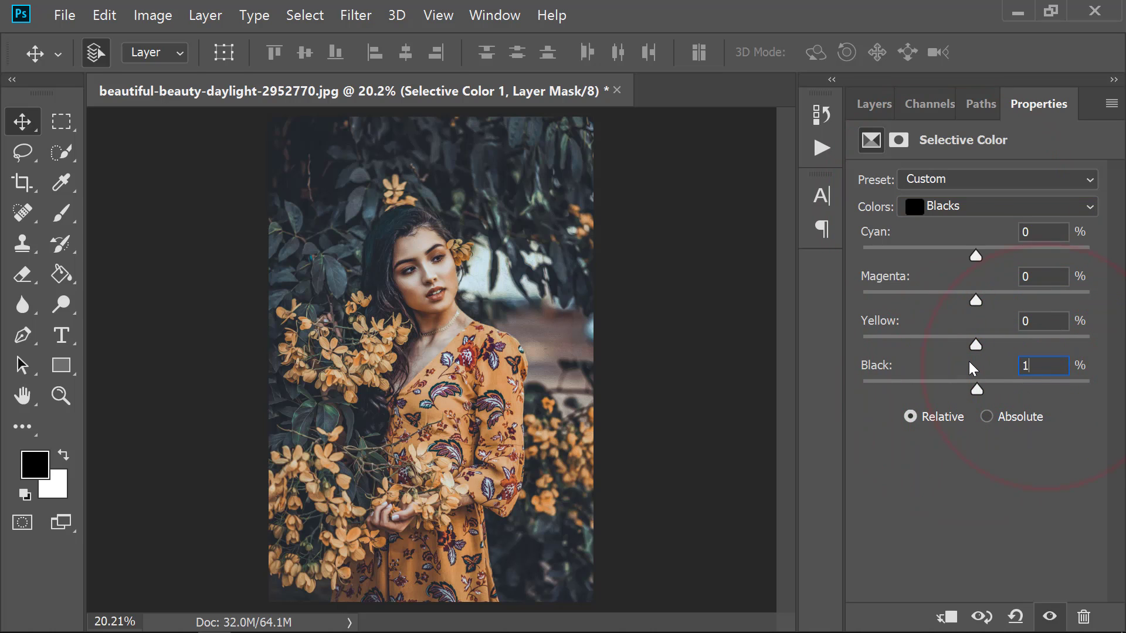
pyautogui.write('0')
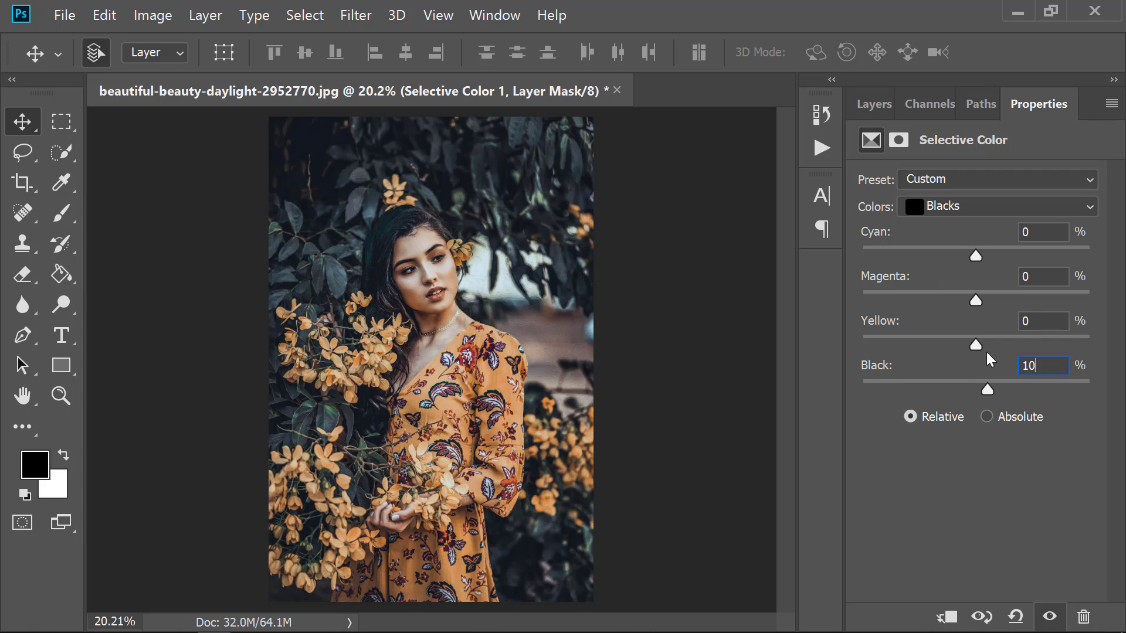
pyautogui.click(873, 104)
pyautogui.click(863, 245)
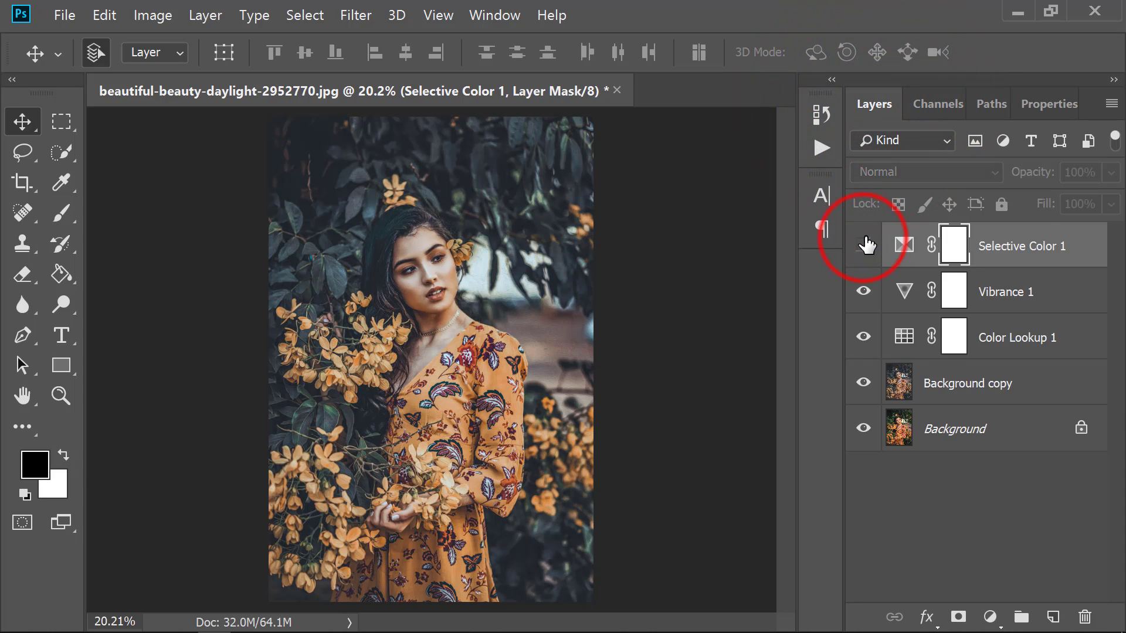
pyautogui.click(864, 245)
pyautogui.click(864, 246)
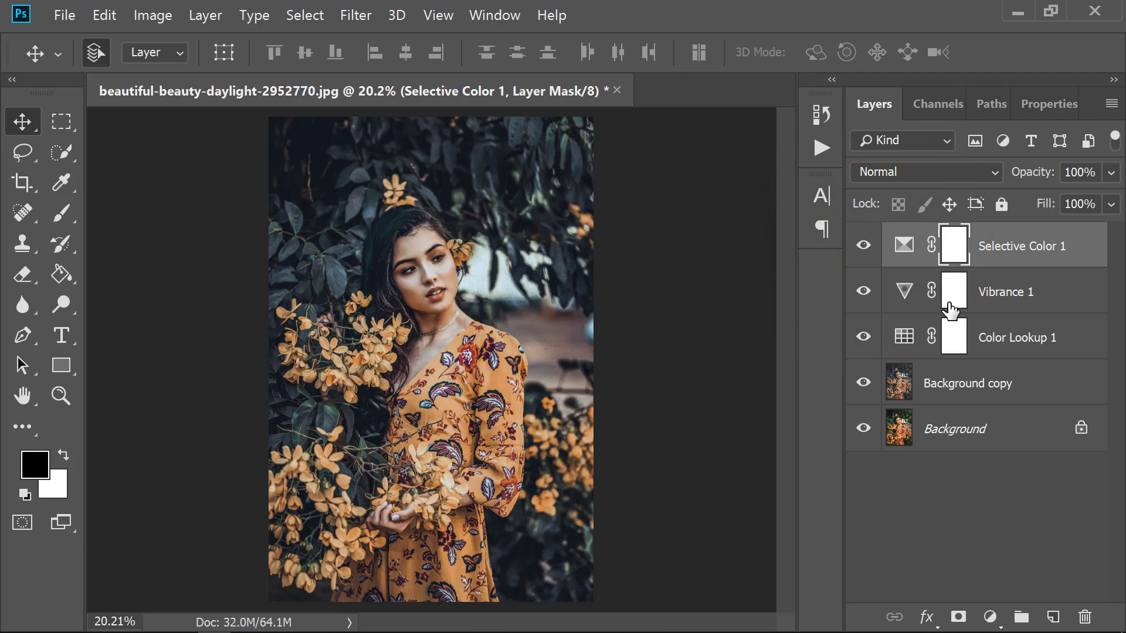
# Add a Brightness/Contrast layer at Brightness -6, Contrast -12, and select all edit layers
pyautogui.click(991, 617)
pyautogui.click(1020, 314)
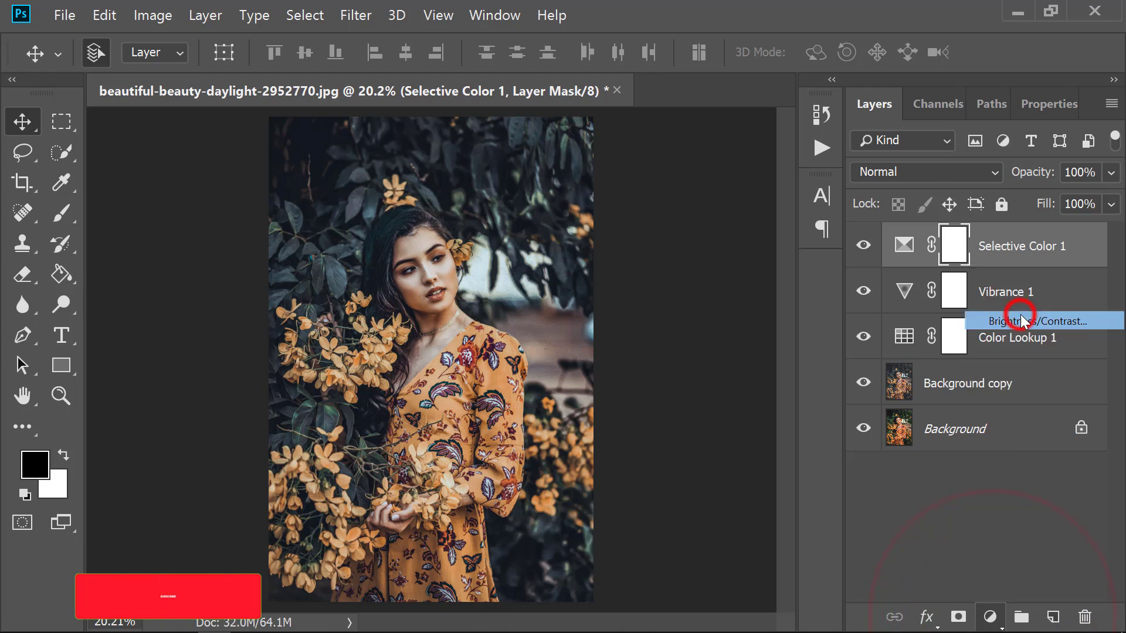
pyautogui.moveTo(974, 233); pyautogui.dragTo(971, 231)
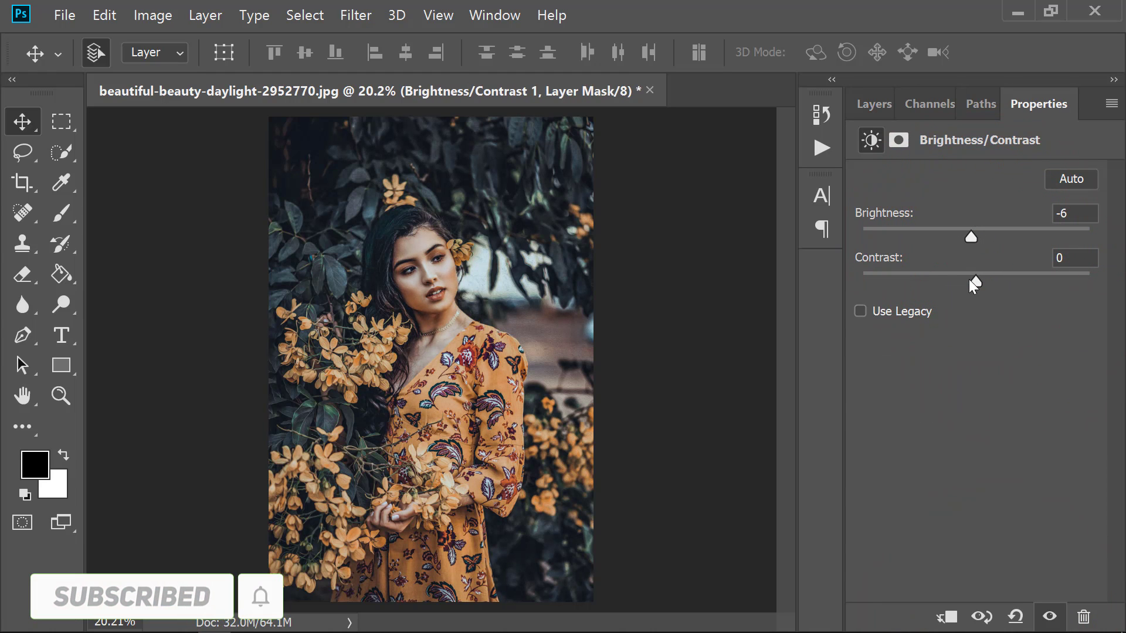
pyautogui.moveTo(975, 282)
pyautogui.mouseDown()
pyautogui.moveTo(935, 279)
pyautogui.moveTo(999, 279)
pyautogui.moveTo(950, 277)
pyautogui.mouseUp()
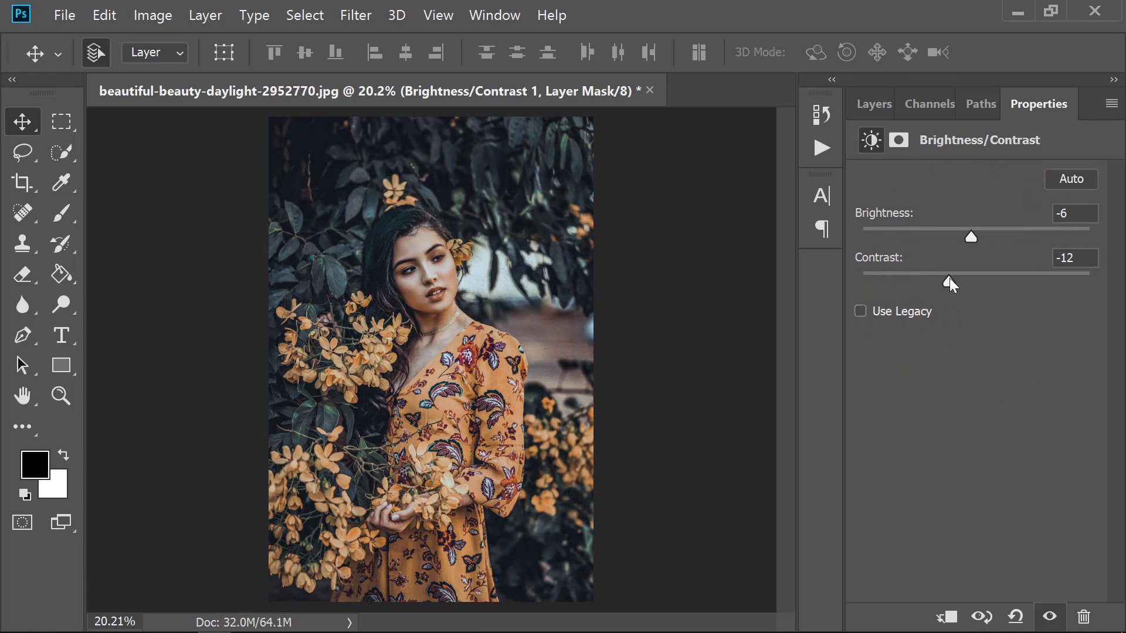
pyautogui.click(878, 101)
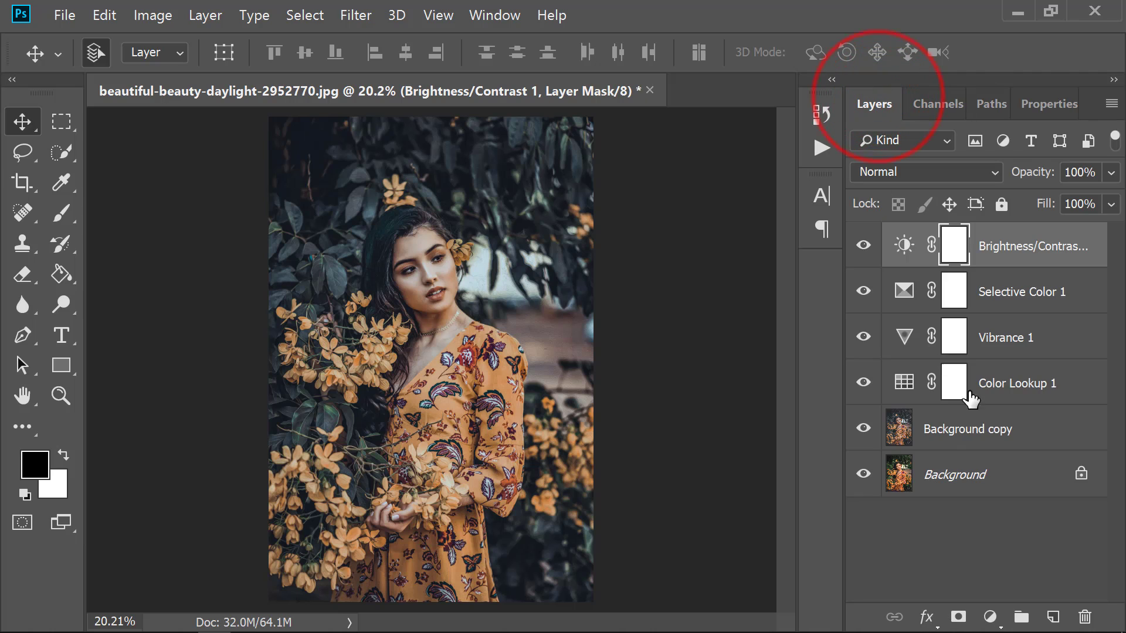
pyautogui.click(972, 417)
# Group the edit layers into Group 1, stamp a merged Layer 1, and compare before and after
pyautogui.hotkey('ctrl', 'g')
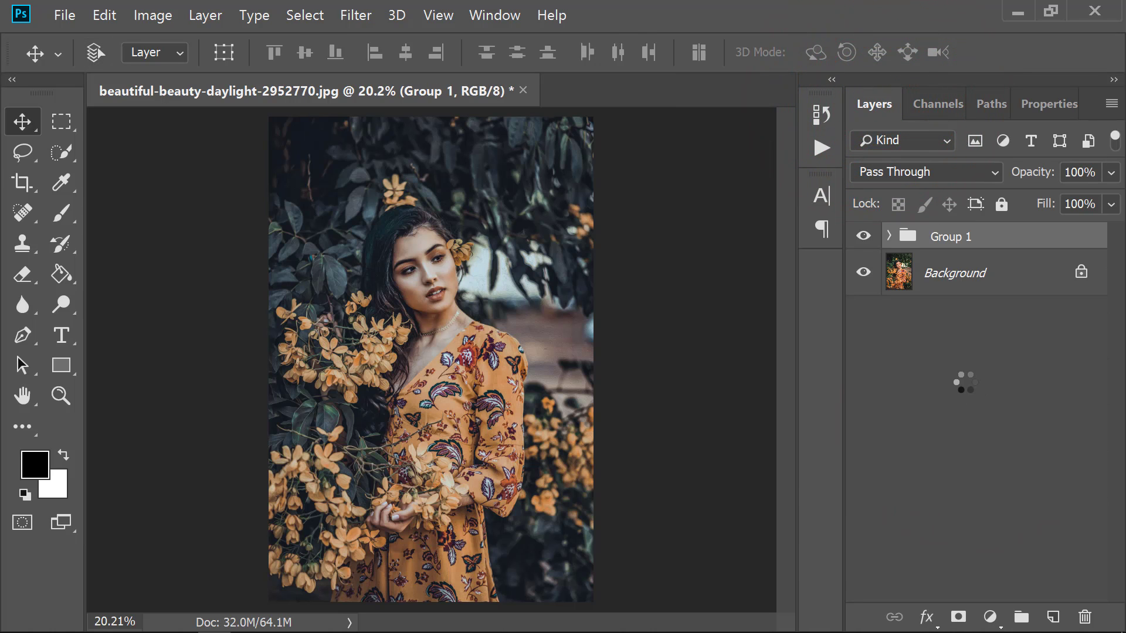
pyautogui.hotkey('ctrl', 'shift', 'alt', 'e')
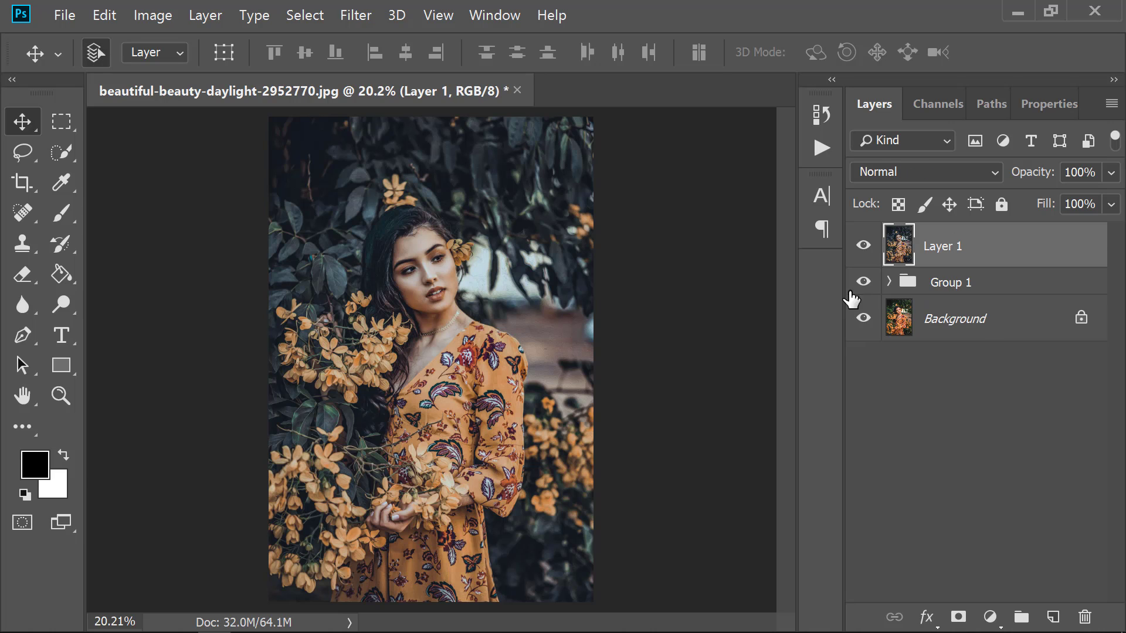
pyautogui.moveTo(863, 282); pyautogui.dragTo(863, 246)
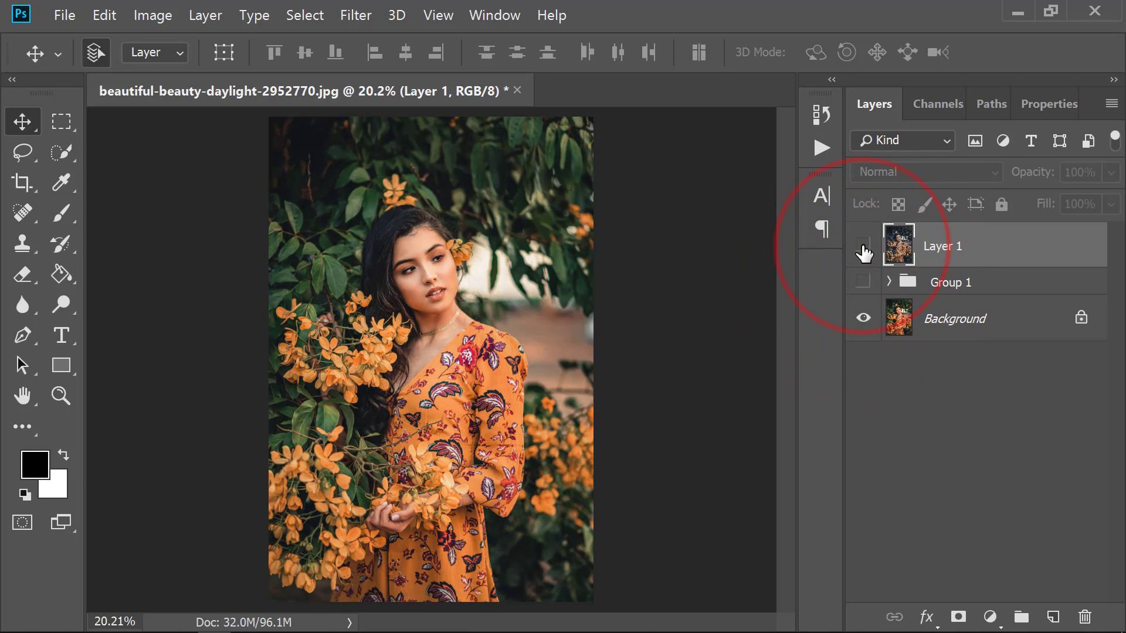
pyautogui.click(863, 247)
pyautogui.click(863, 247)
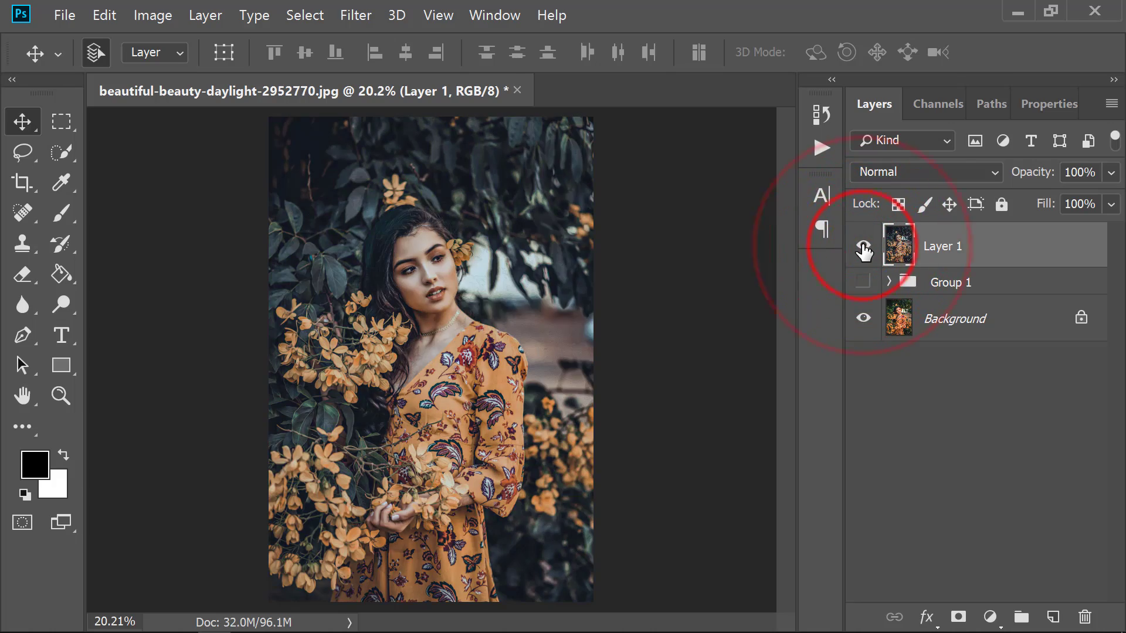